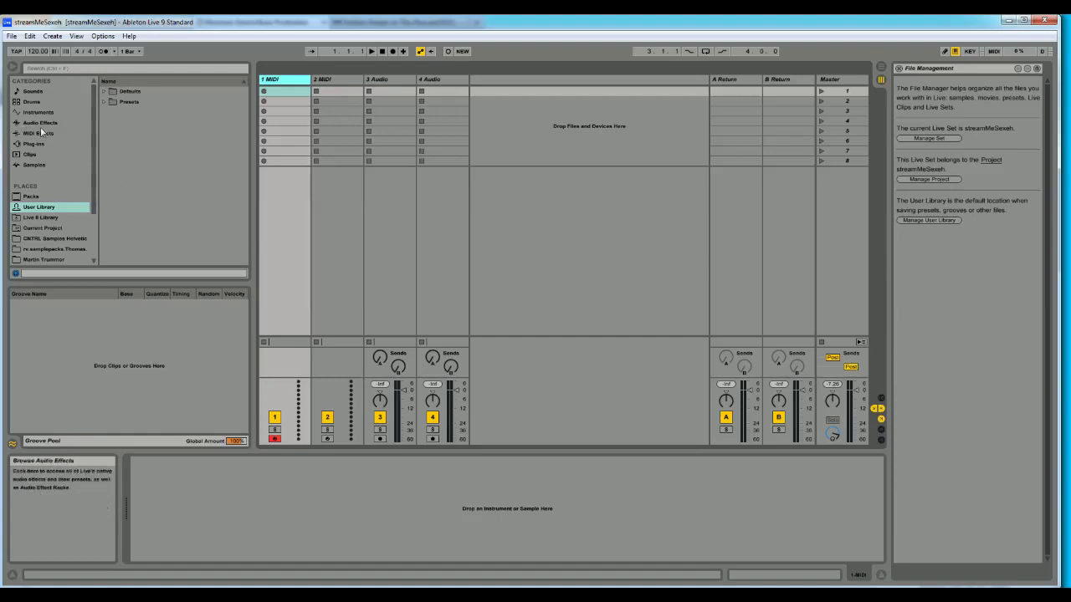
# Switch to Arrangement View to show the two MIDI and two audio tracks on the timeline
pyautogui.moveTo(92, 133)
pyautogui.mouseDown()
pyautogui.moveTo(95, 169)
pyautogui.moveTo(105, 133)
pyautogui.mouseUp()
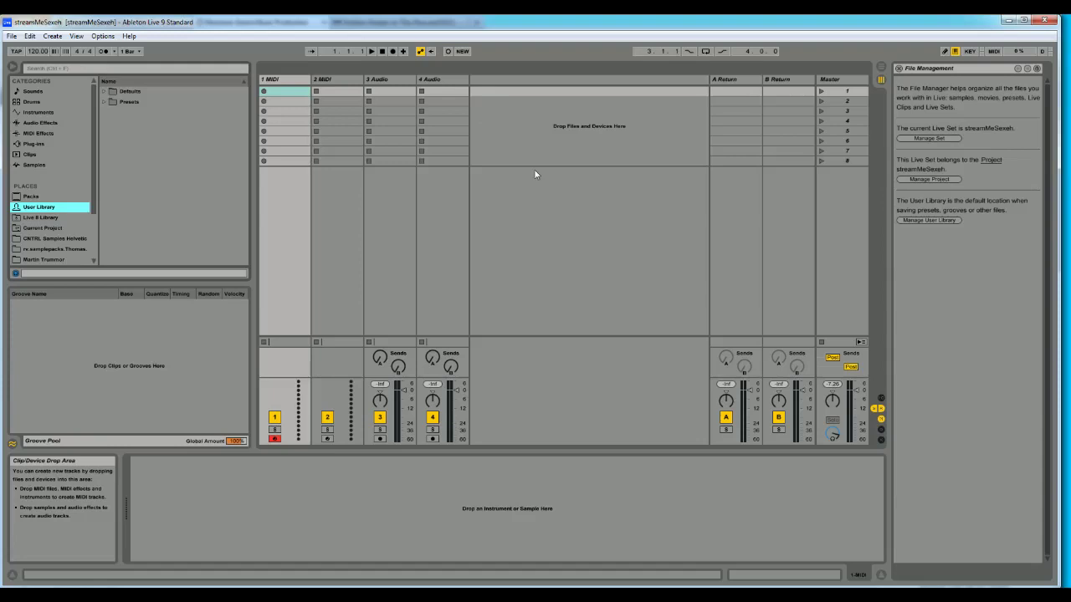
pyautogui.press('Tab')
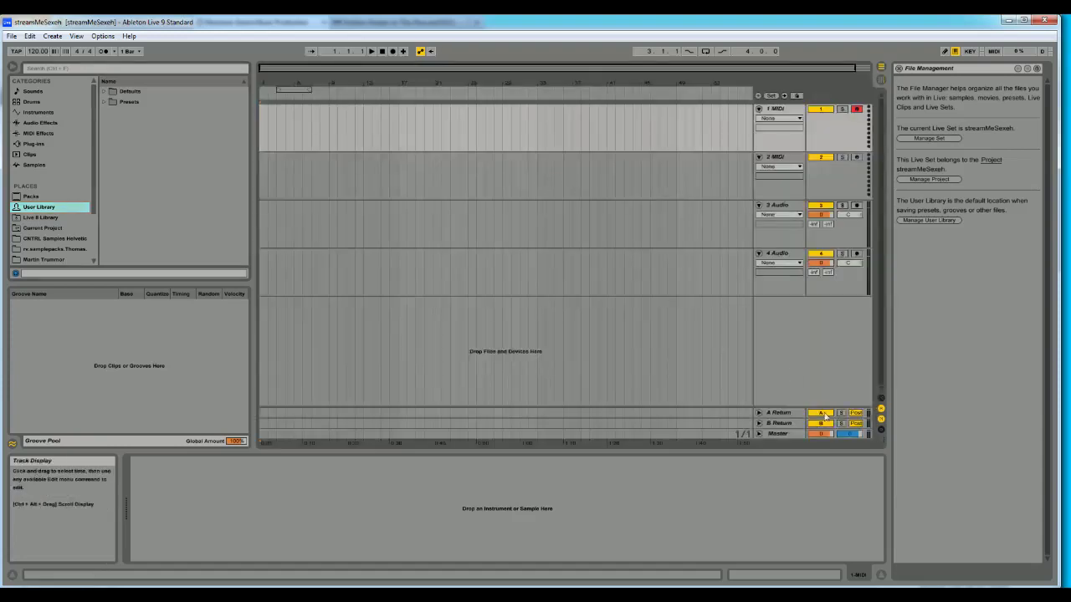
# Insert a new audio track below 4 Audio
pyautogui.rightClick(784, 326)
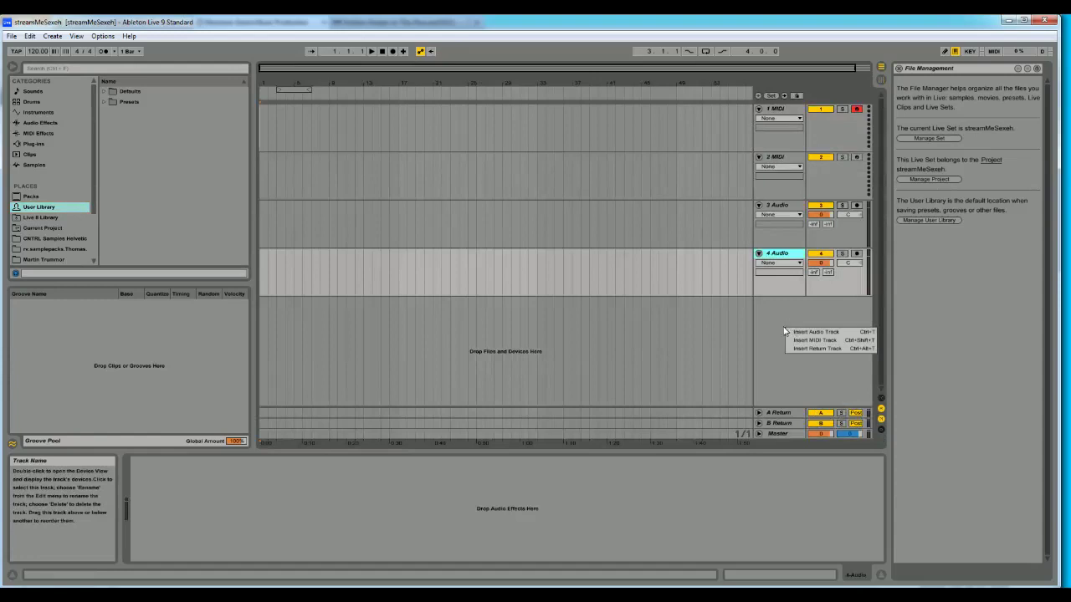
pyautogui.click(781, 432)
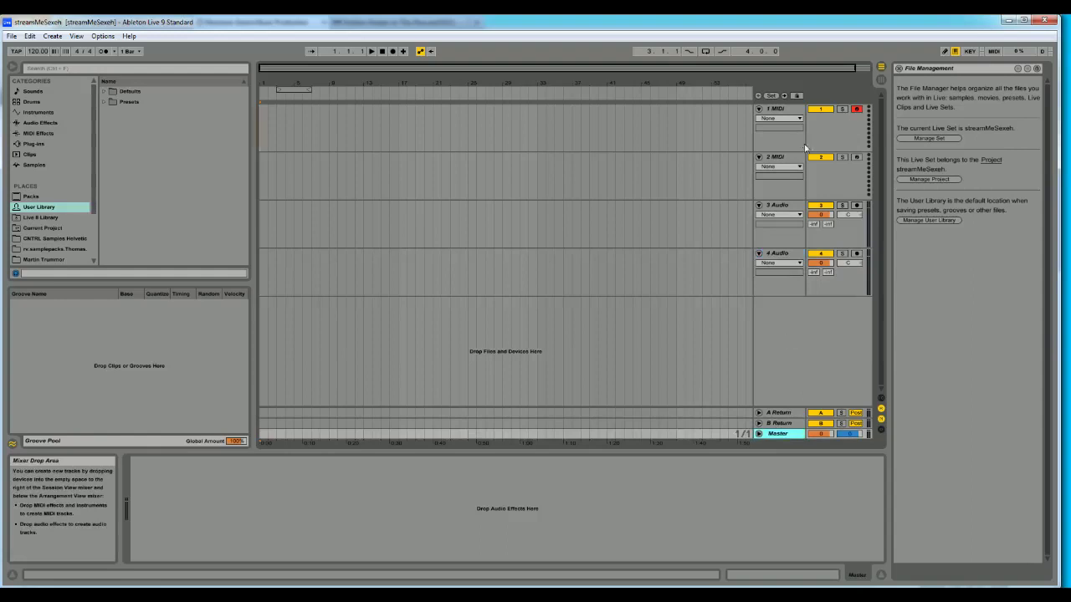
pyautogui.rightClick(783, 332)
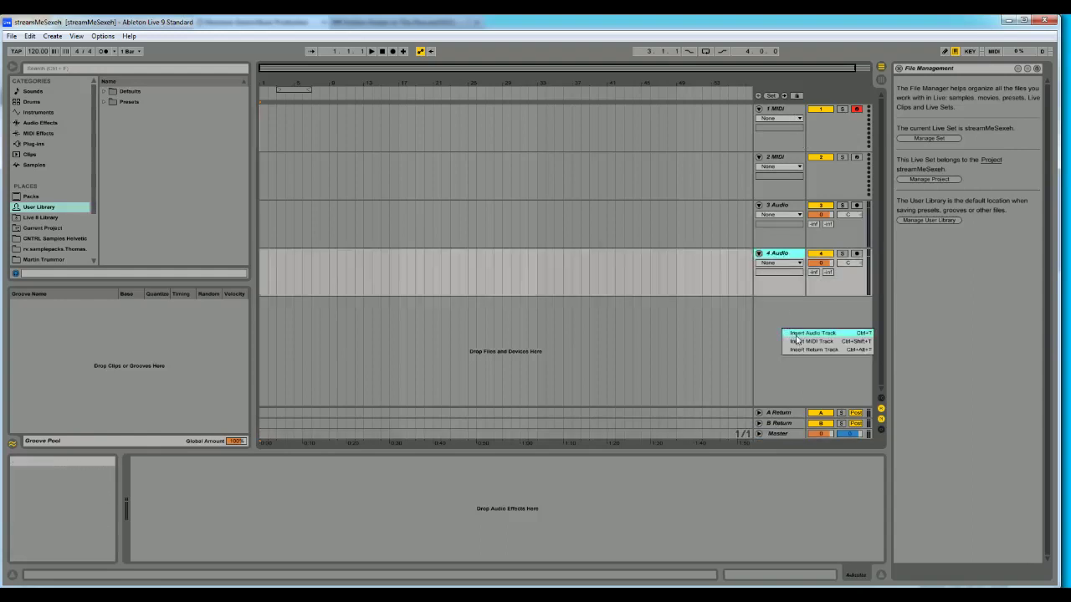
pyautogui.click(807, 334)
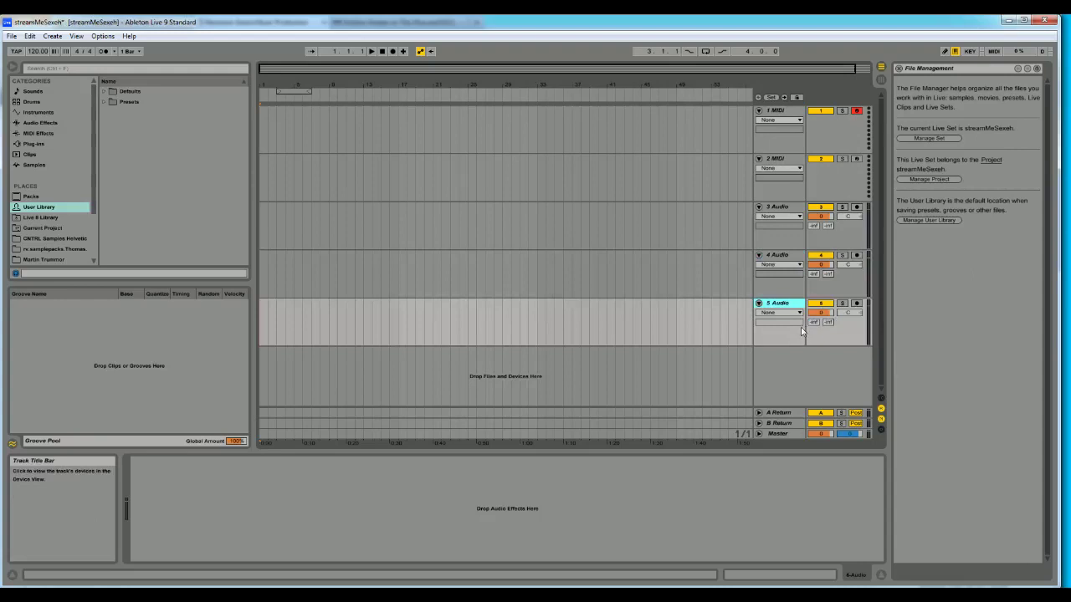
# Name the new track 'Mix' and colour it red
pyautogui.hotkey('ctrl', 'r')
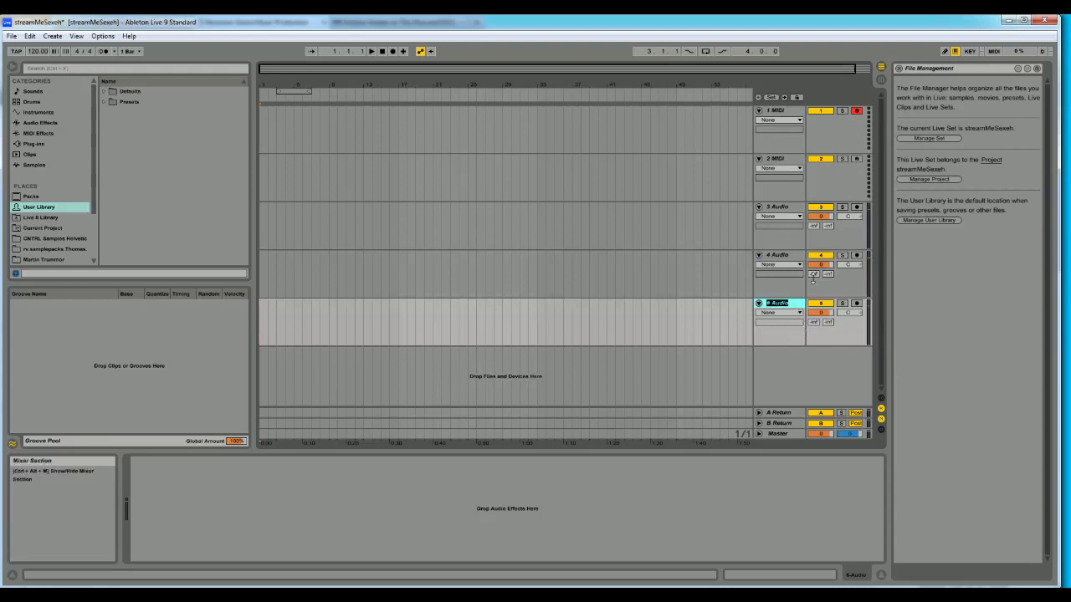
pyautogui.write('Mix')
pyautogui.press('Return')
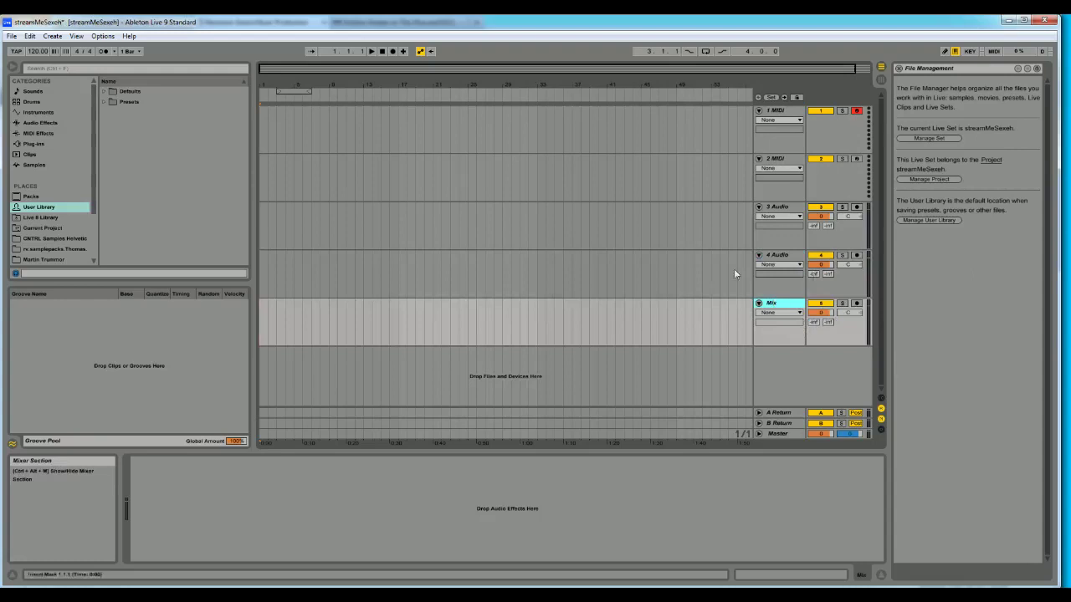
pyautogui.rightClick(804, 305)
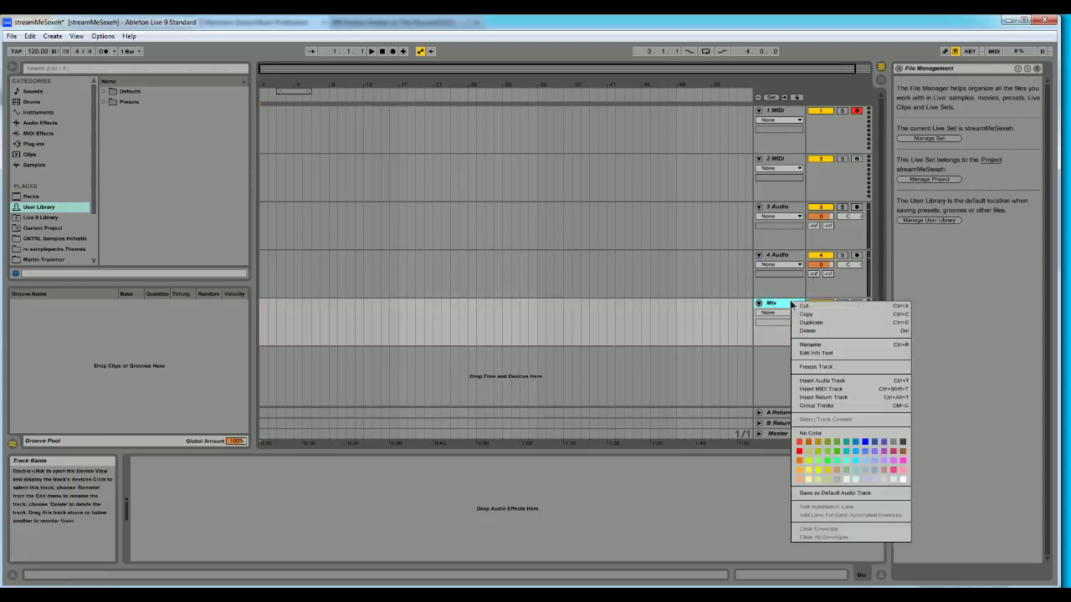
pyautogui.click(801, 454)
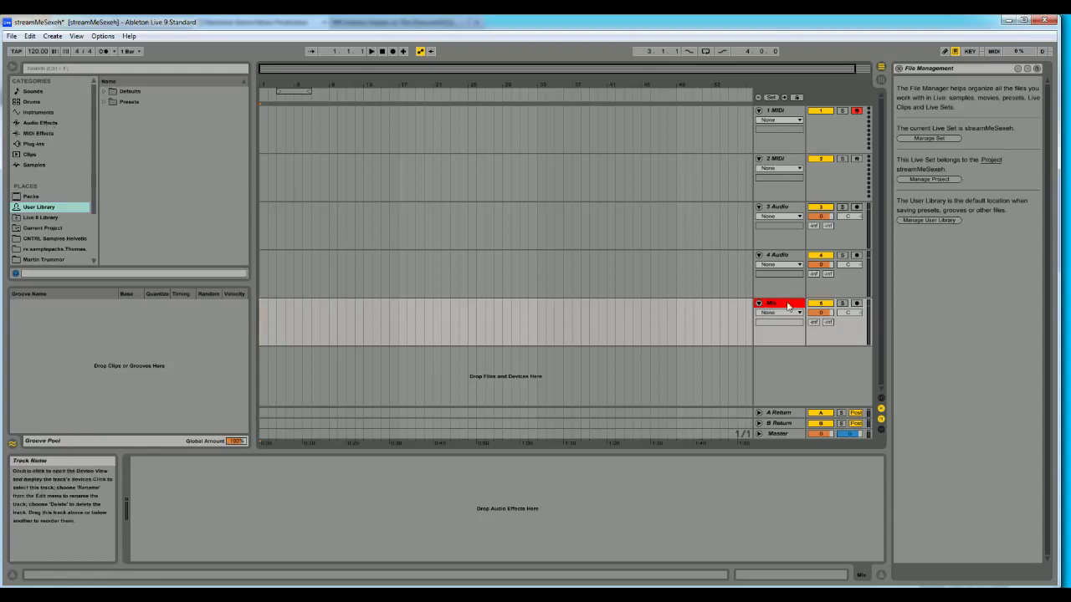
# Load the Diversion synth from the Plug-ins list onto the 1 MIDI track
pyautogui.click(787, 110)
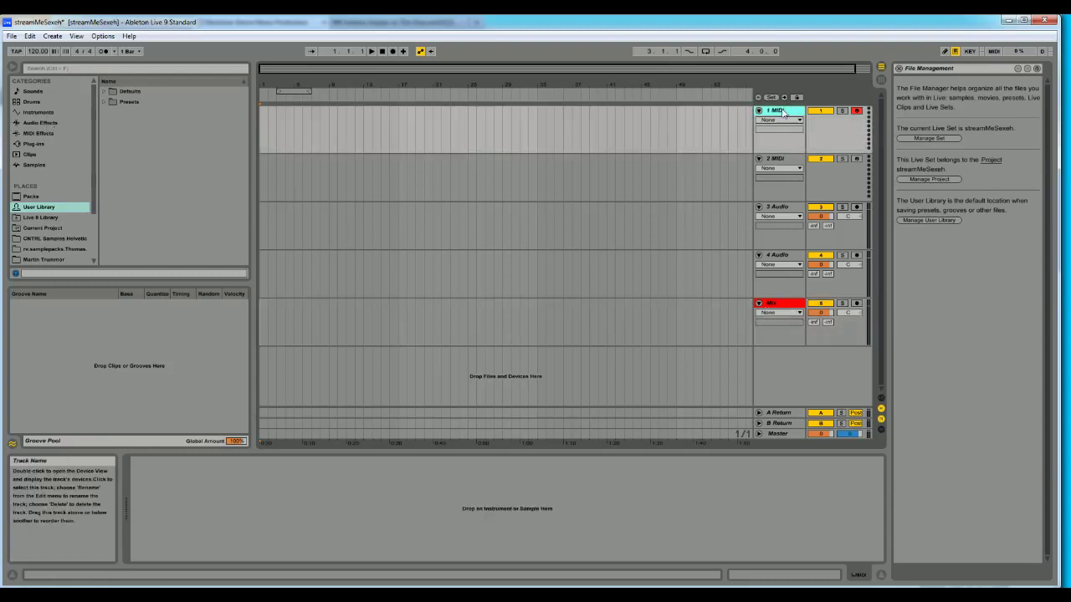
pyautogui.click(39, 143)
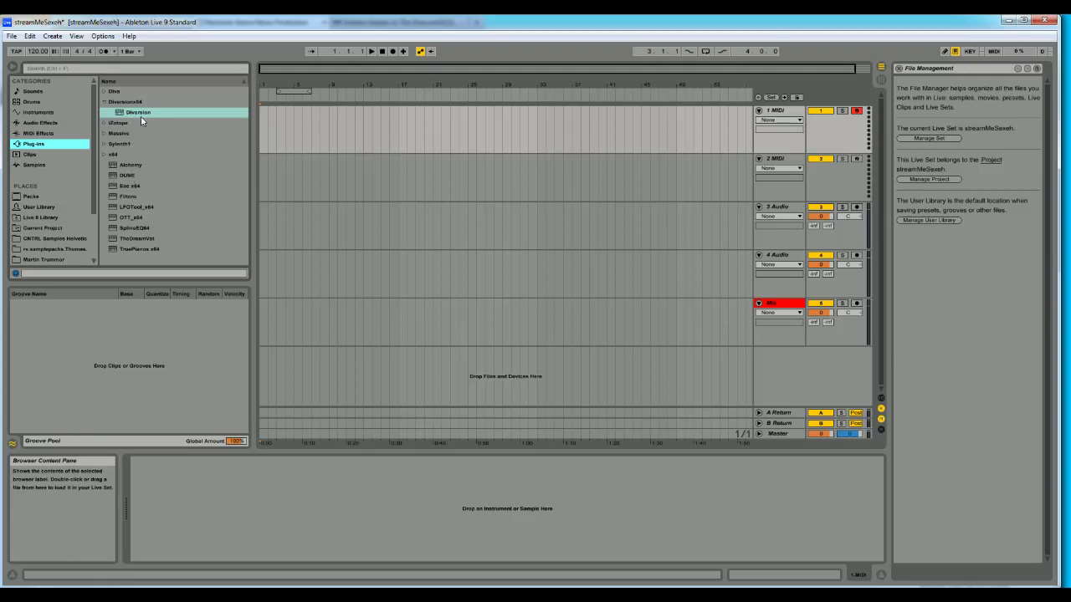
pyautogui.doubleClick(140, 118)
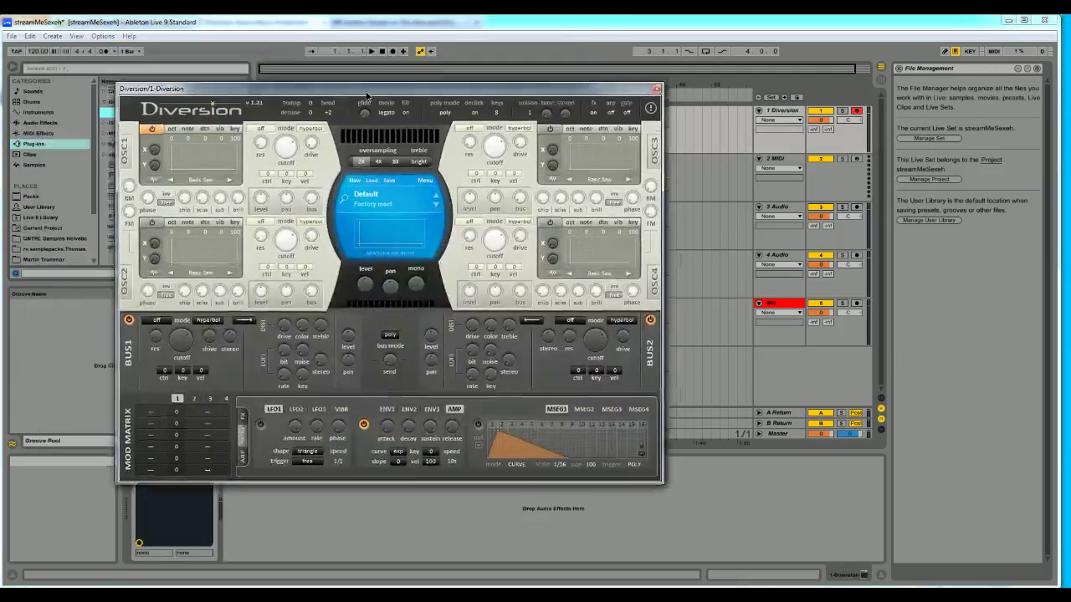
# Reposition the Diversion editor window to the right and expand the Sylenth1 plug-in folder
pyautogui.moveTo(366, 95); pyautogui.dragTo(506, 100)
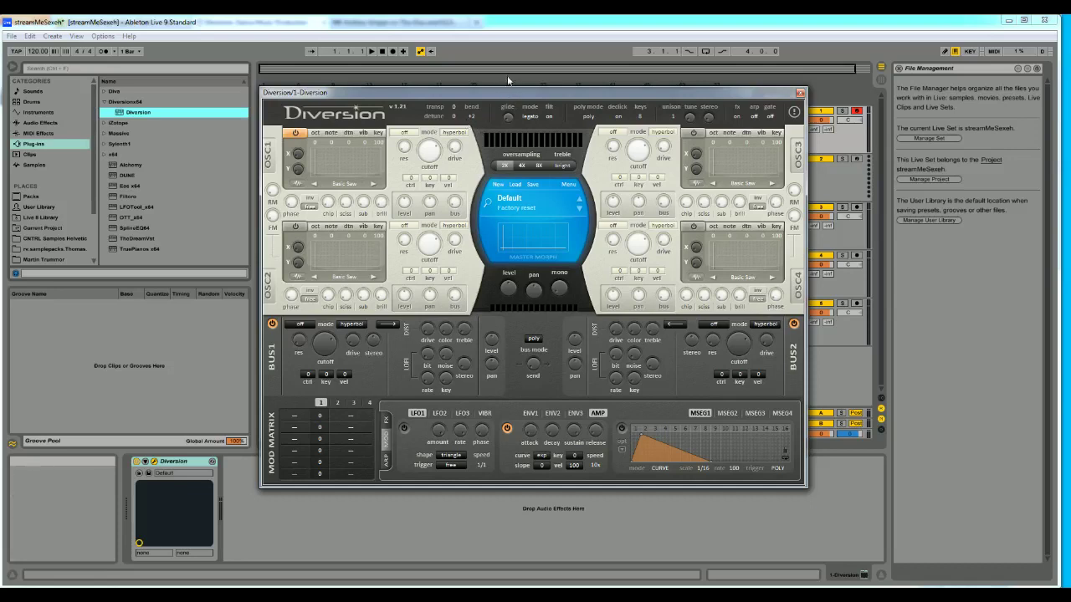
pyautogui.moveTo(519, 93); pyautogui.dragTo(521, 110)
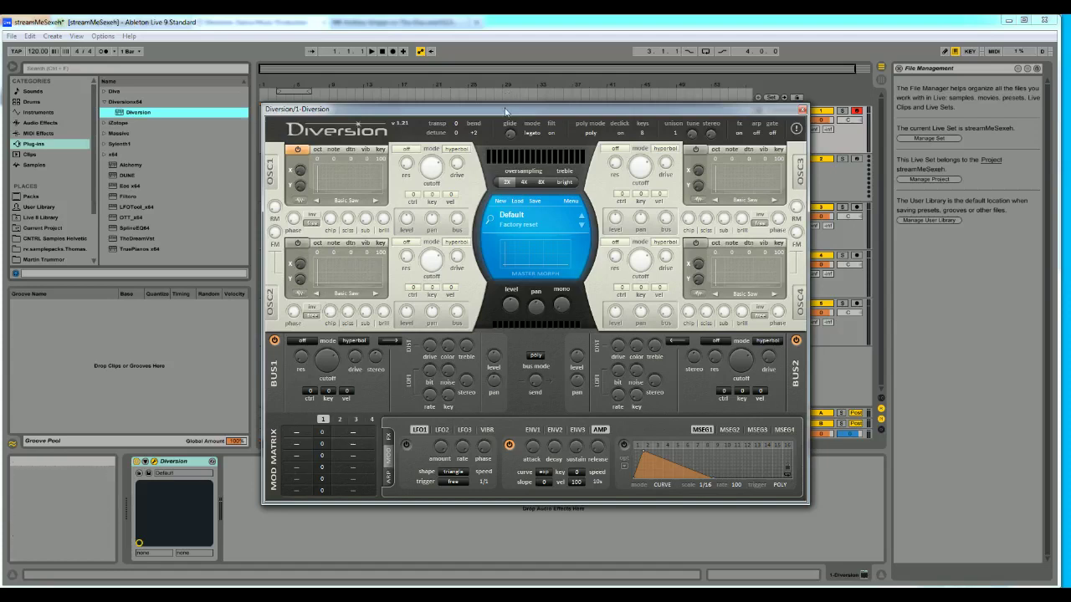
pyautogui.moveTo(505, 111); pyautogui.dragTo(501, 110)
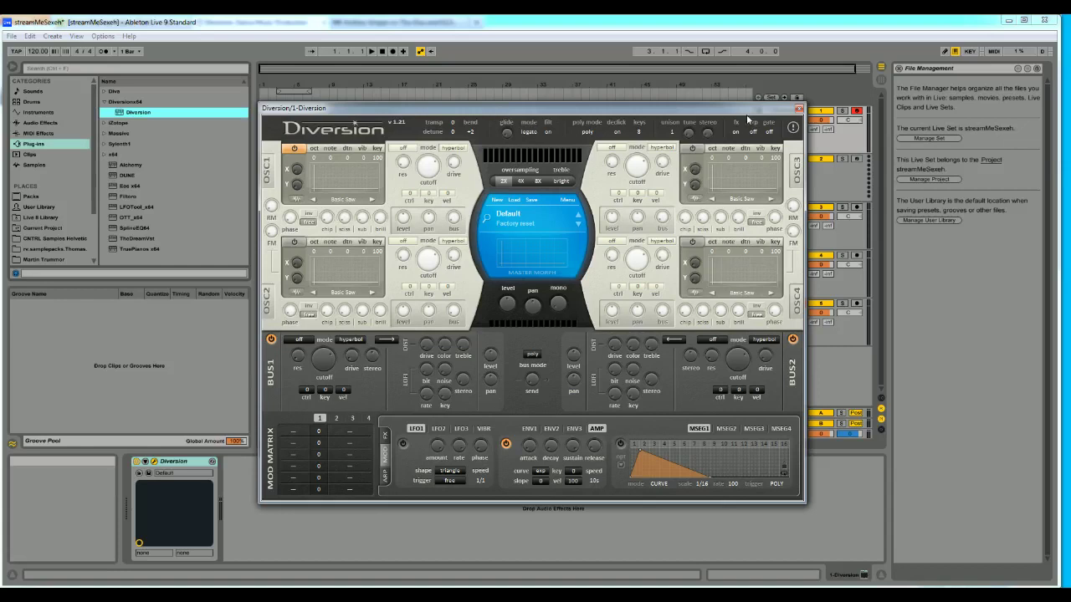
pyautogui.click(104, 143)
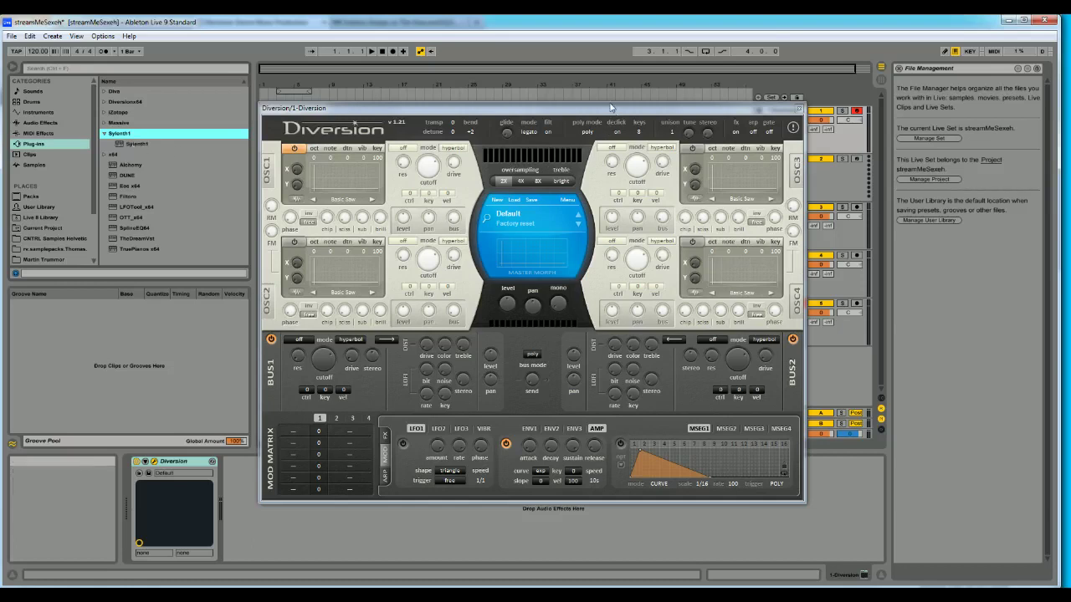
pyautogui.moveTo(605, 118); pyautogui.dragTo(601, 136)
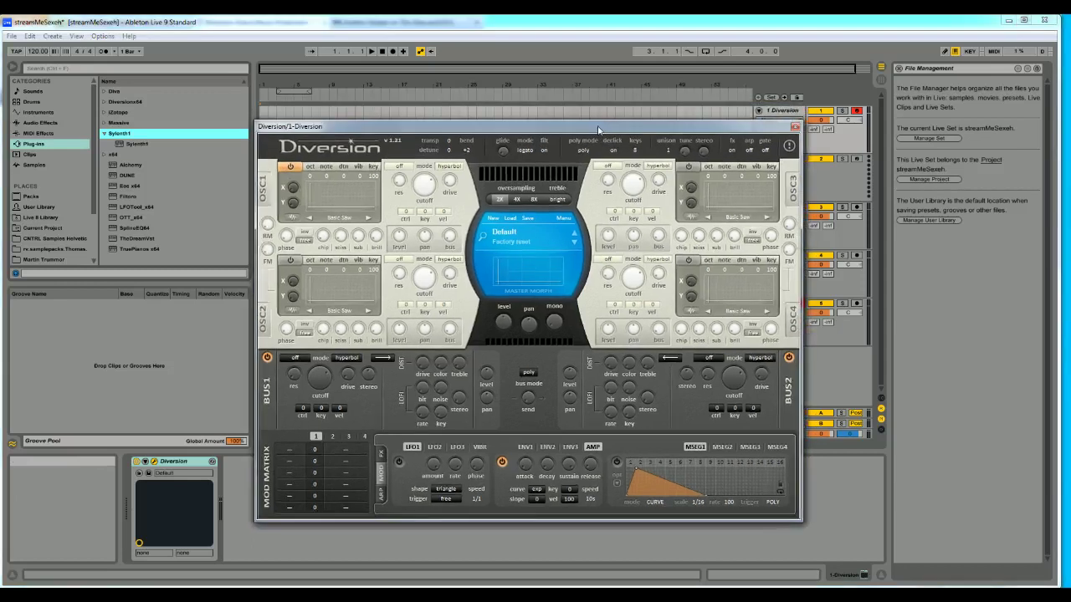
pyautogui.moveTo(599, 130); pyautogui.dragTo(605, 116)
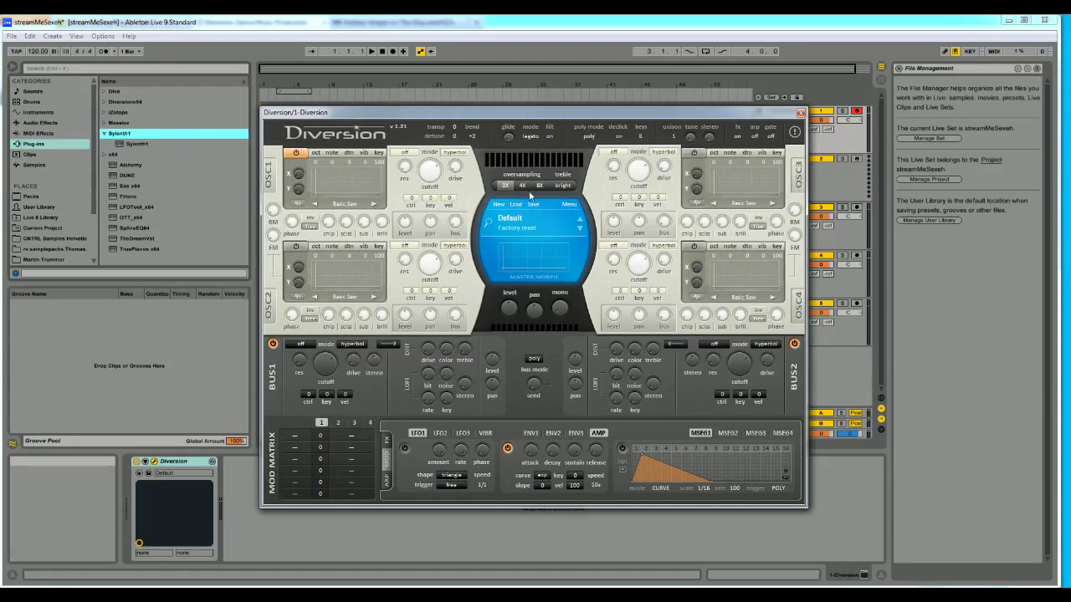
pyautogui.click(801, 114)
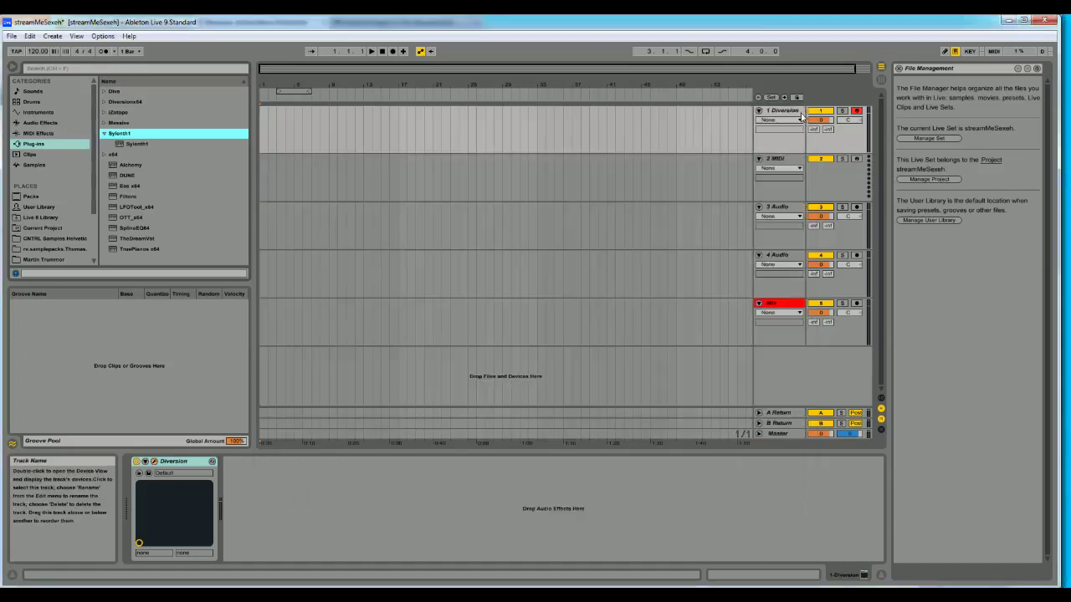
pyautogui.click(797, 113)
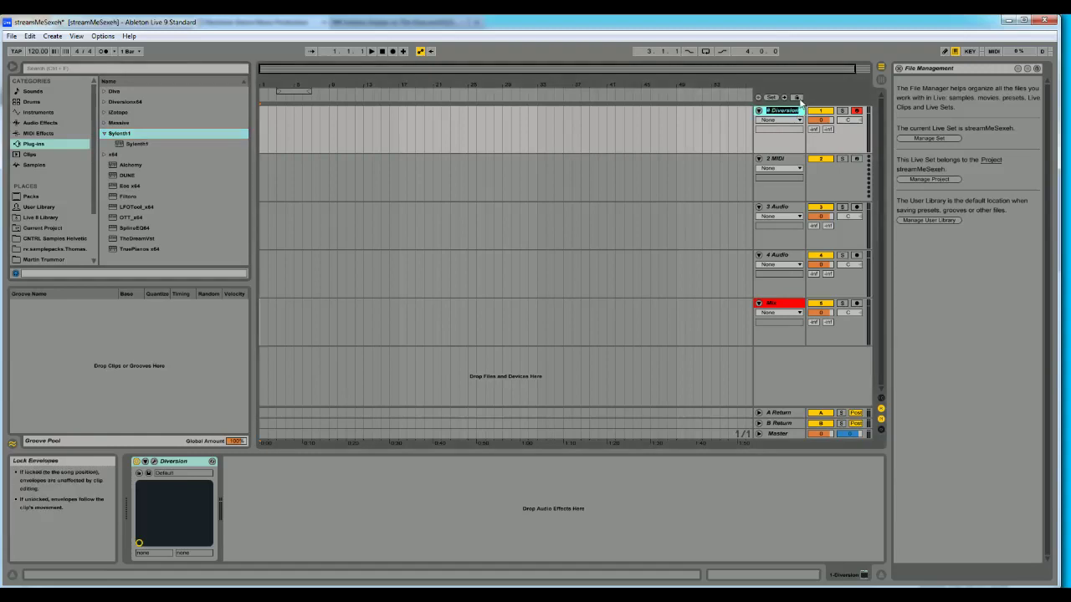
pyautogui.write('Bass')
pyautogui.press('Return')
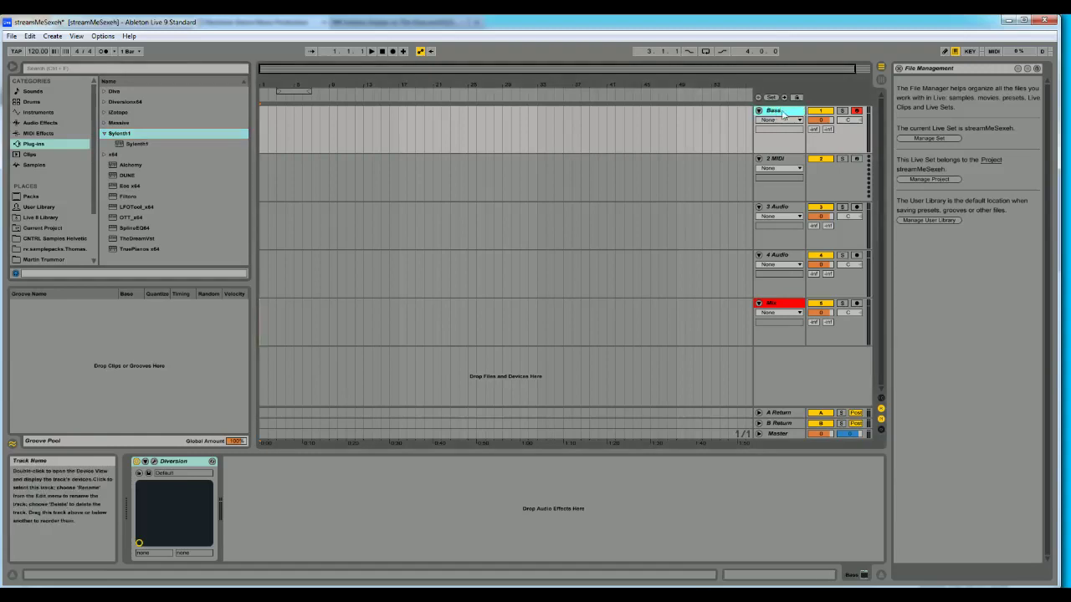
pyautogui.press('Tab')
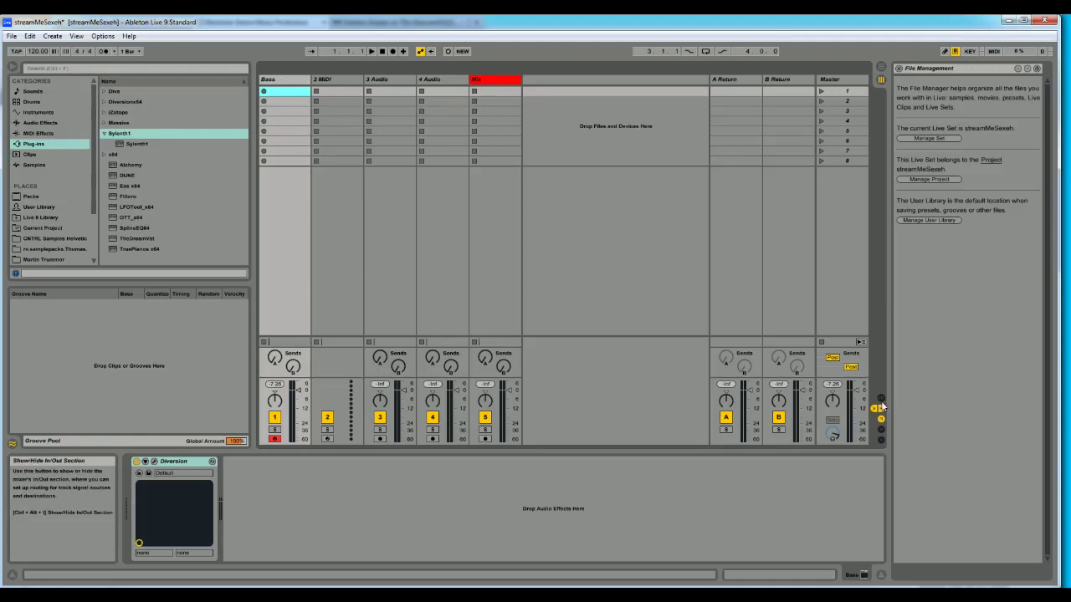
# Show the In/Out section and route the Bass track's output to Mix
pyautogui.click(879, 403)
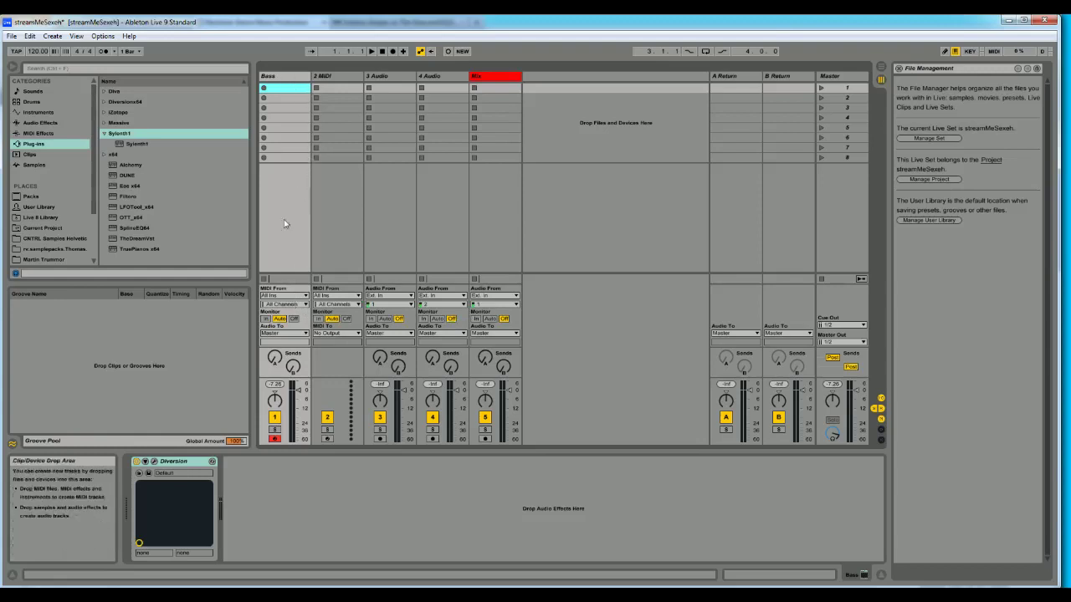
pyautogui.click(284, 333)
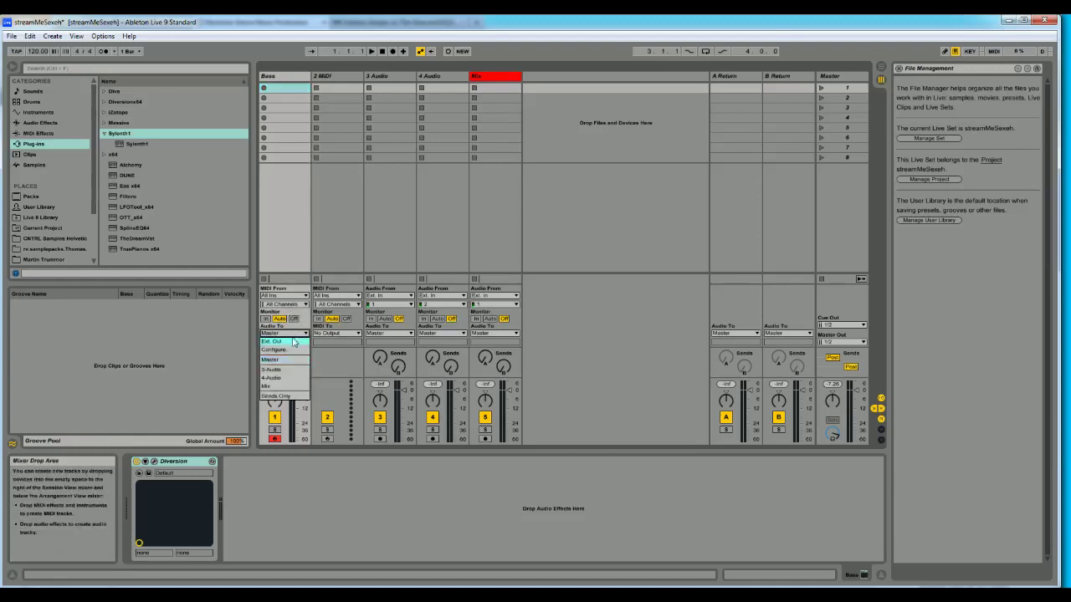
pyautogui.click(282, 386)
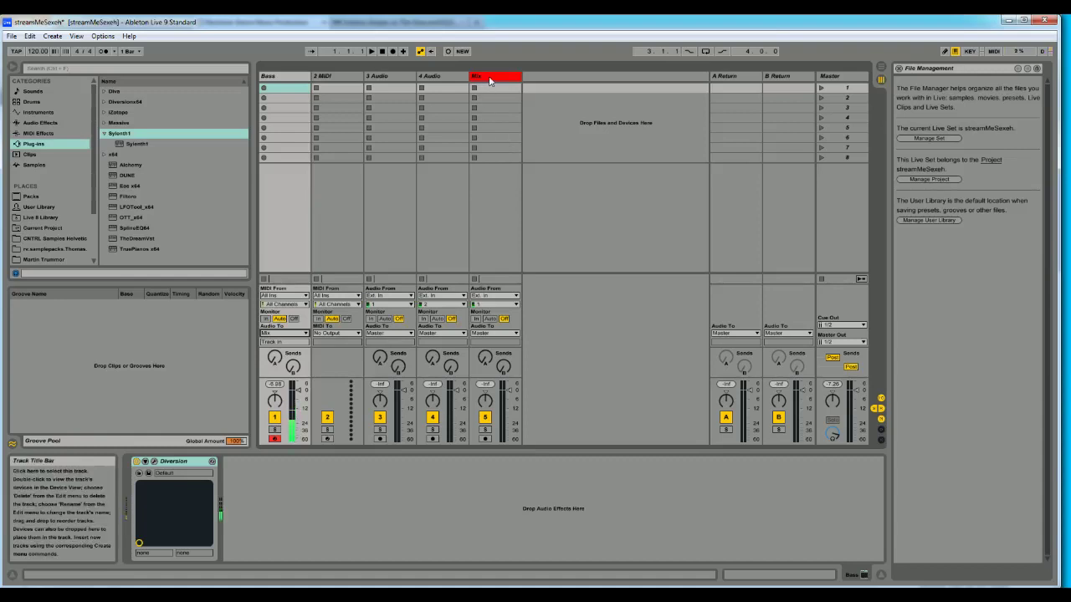
# Set the Mix track's Monitor to In and its input to No Input
pyautogui.click(476, 319)
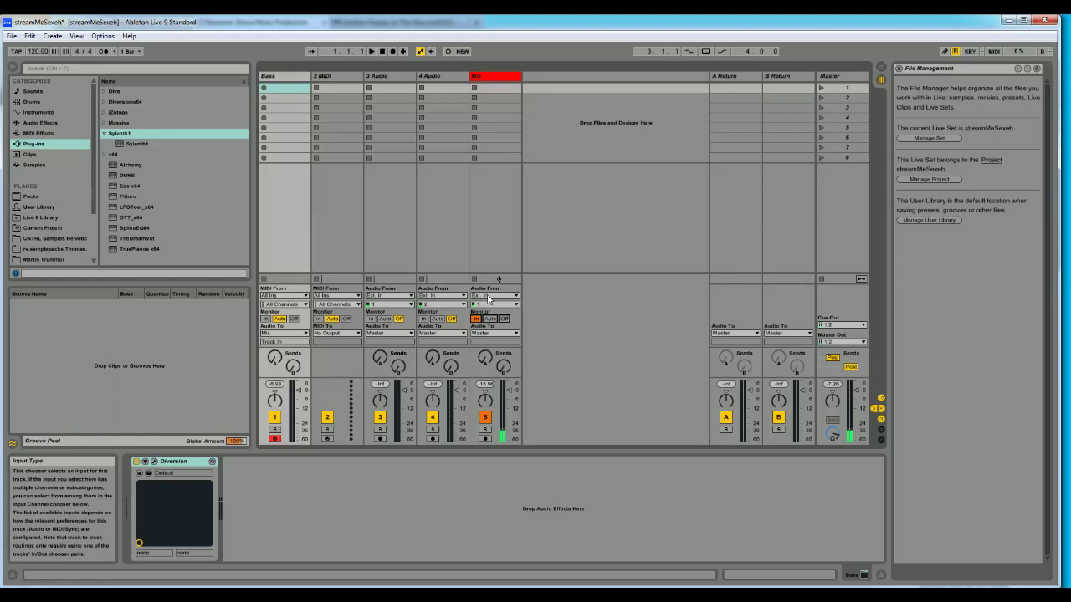
pyautogui.click(489, 298)
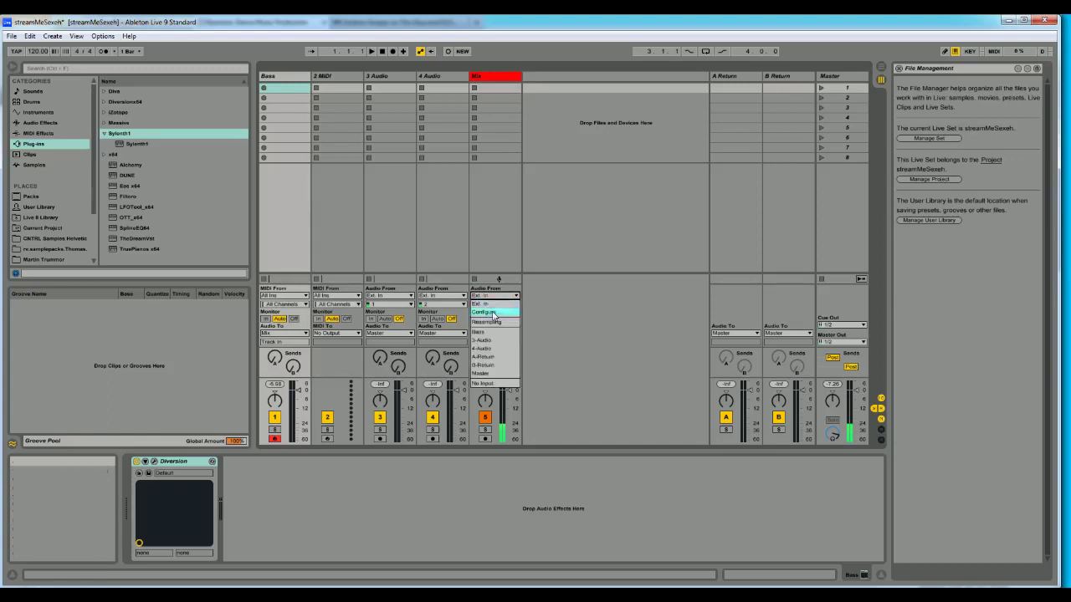
pyautogui.click(489, 383)
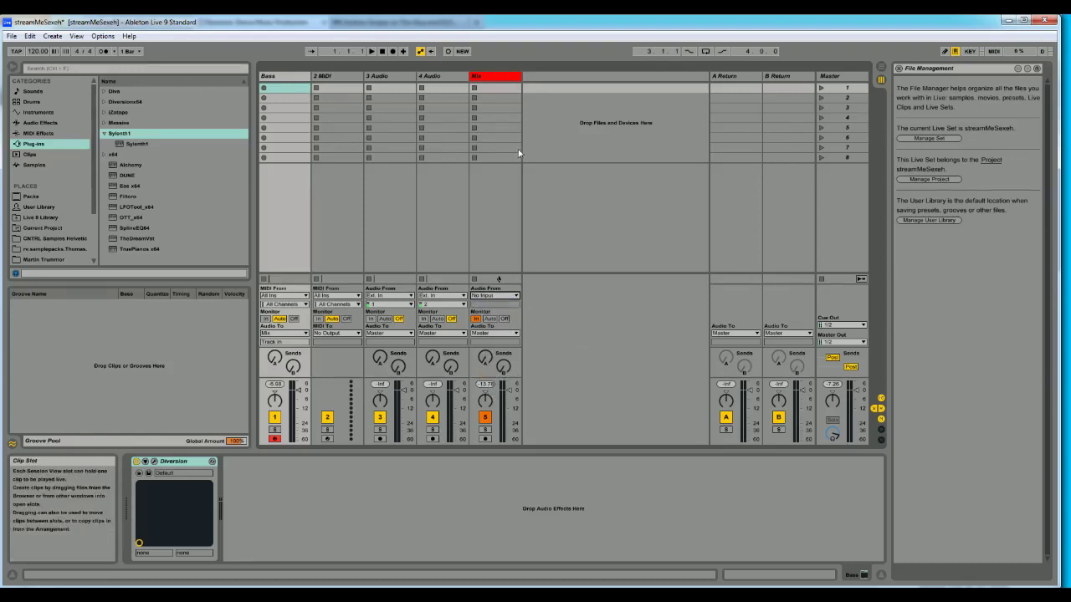
pyautogui.click(103, 36)
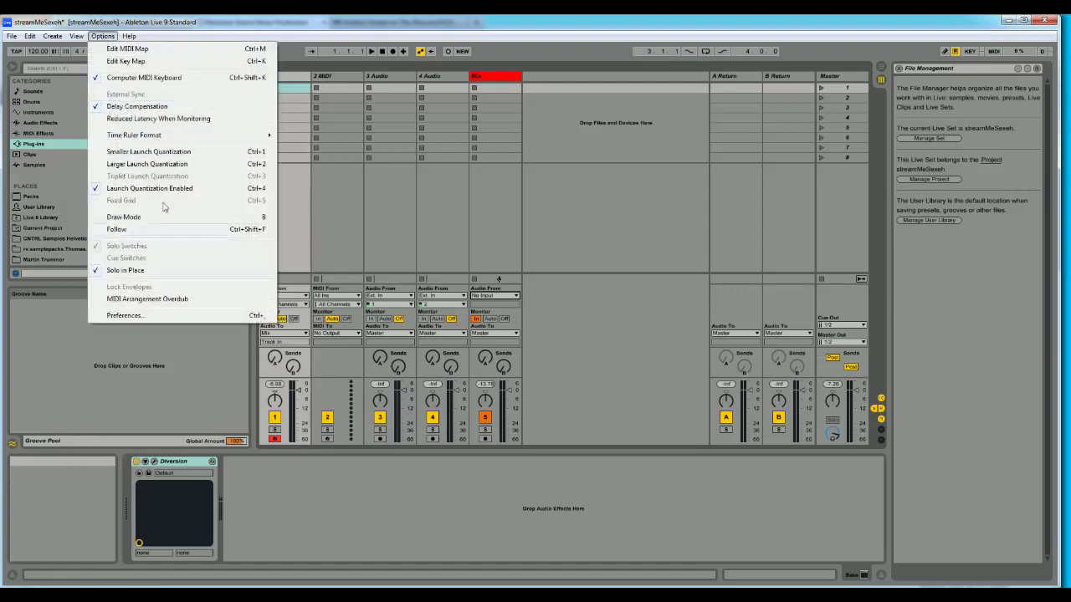
# Disable the 1/2 stereo input pair under Audio Input Config and close Preferences
pyautogui.click(155, 319)
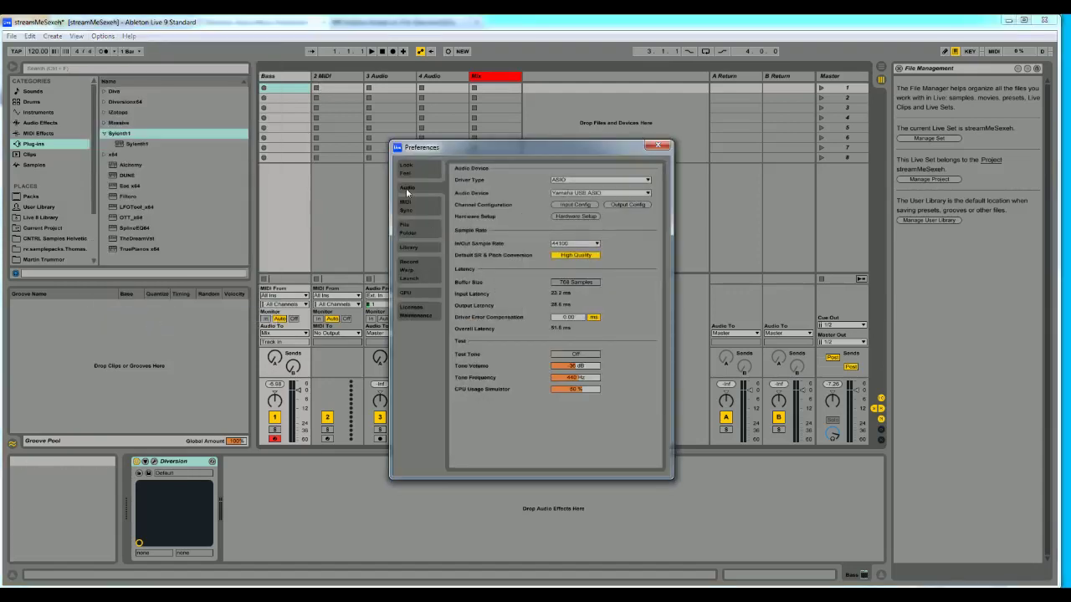
pyautogui.click(580, 204)
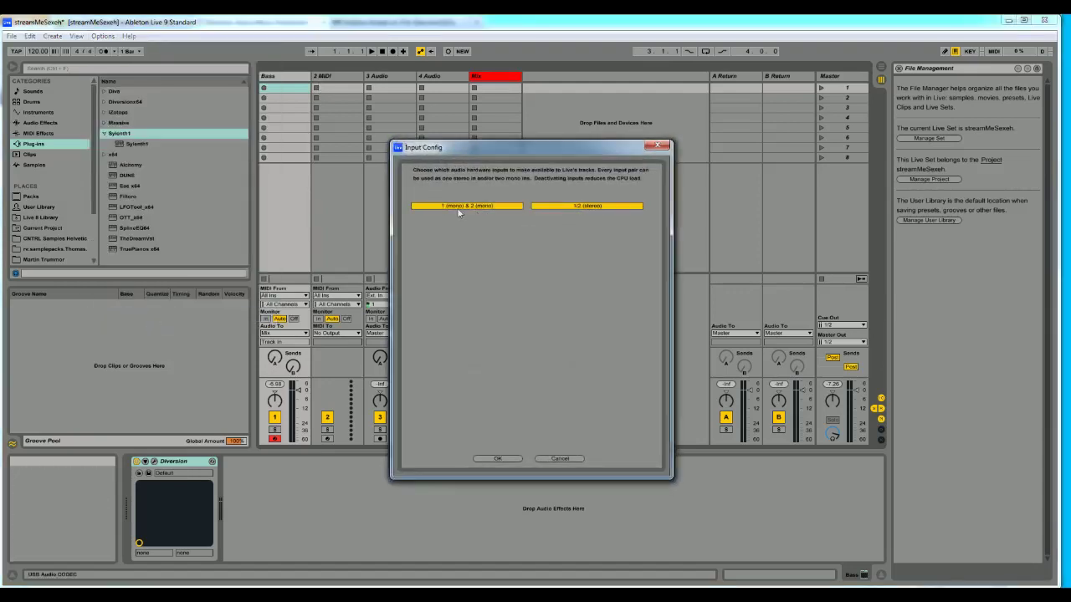
pyautogui.click(570, 207)
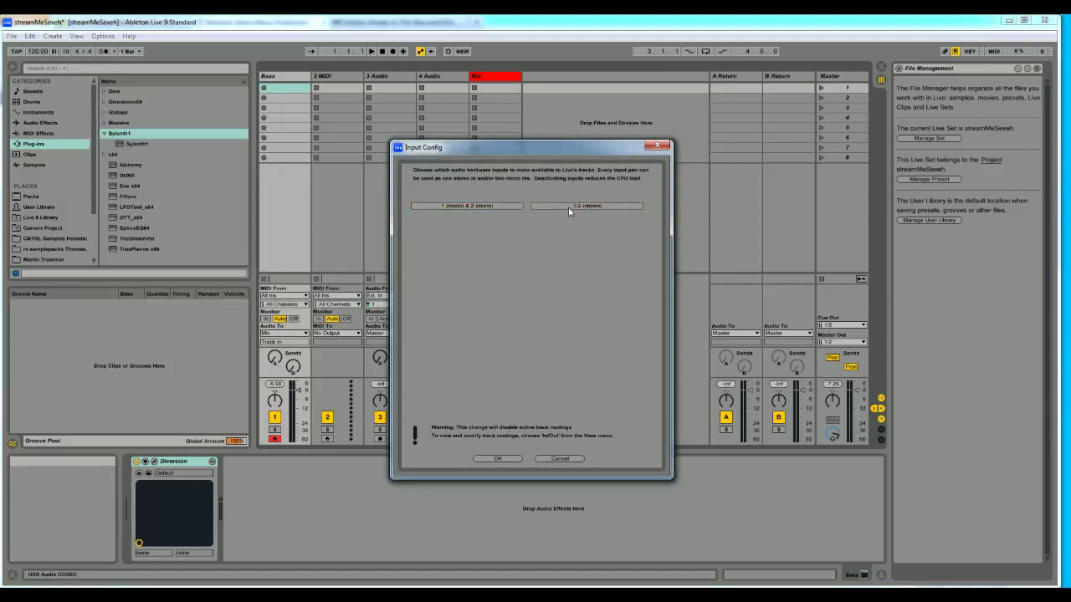
pyautogui.click(494, 459)
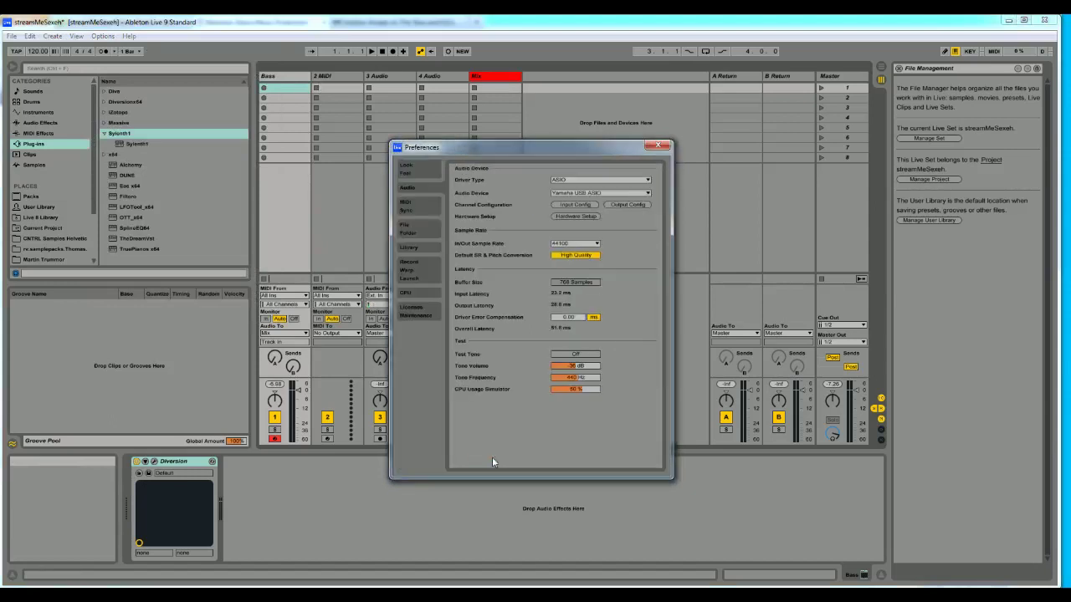
pyautogui.click(657, 147)
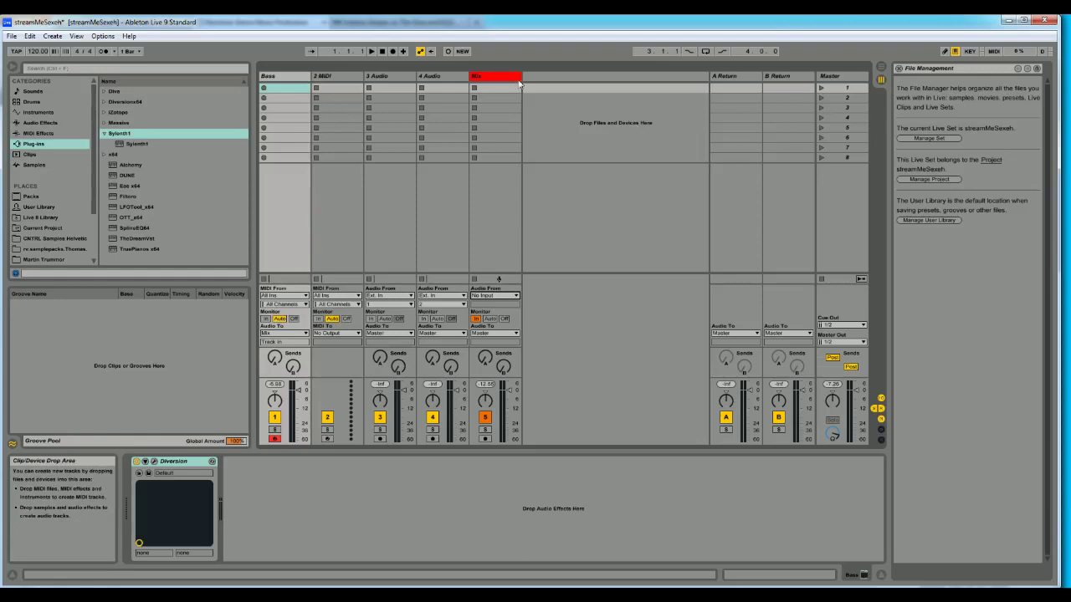
pyautogui.click(486, 77)
pyautogui.press('Tab')
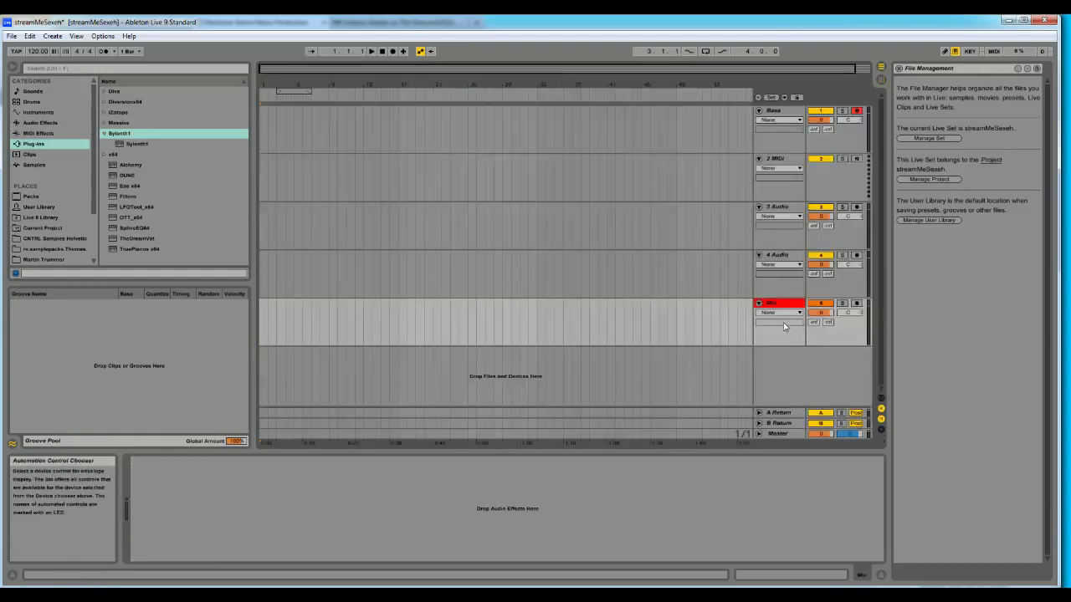
pyautogui.press('Tab')
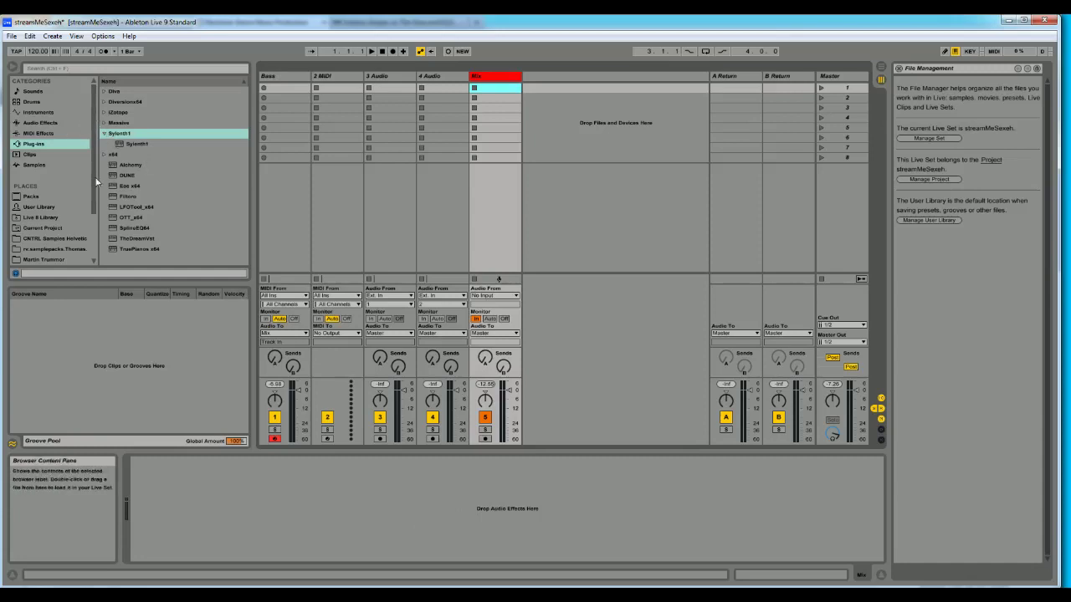
# Load a Limiter from Audio Effects onto the Mix track and lower its ceiling slightly
pyautogui.click(42, 123)
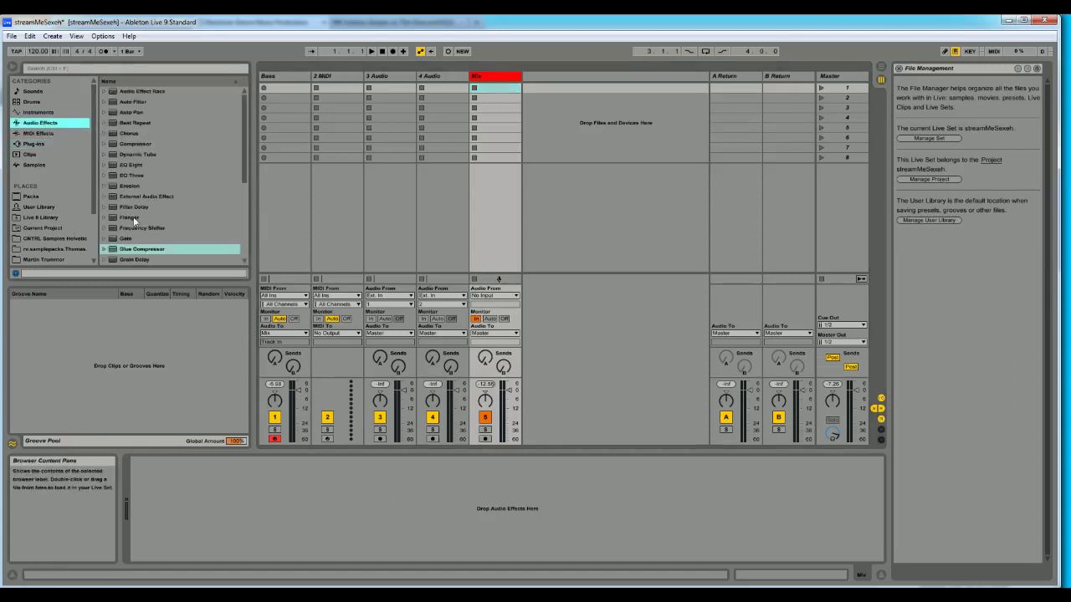
pyautogui.scroll(-2, 157, 218)
pyautogui.scroll(-1, 153, 206)
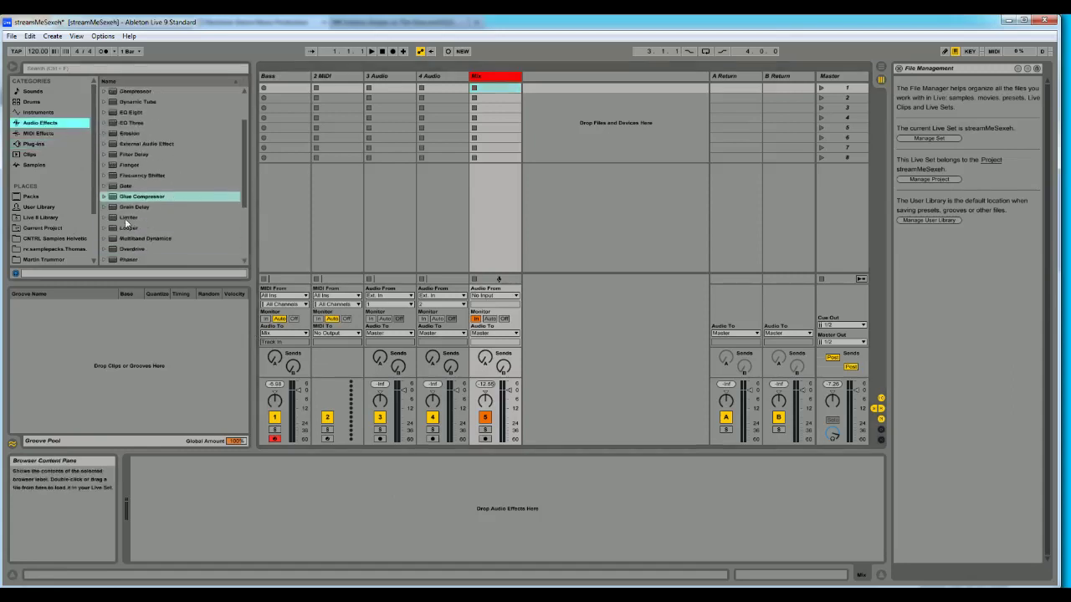
pyautogui.doubleClick(127, 217)
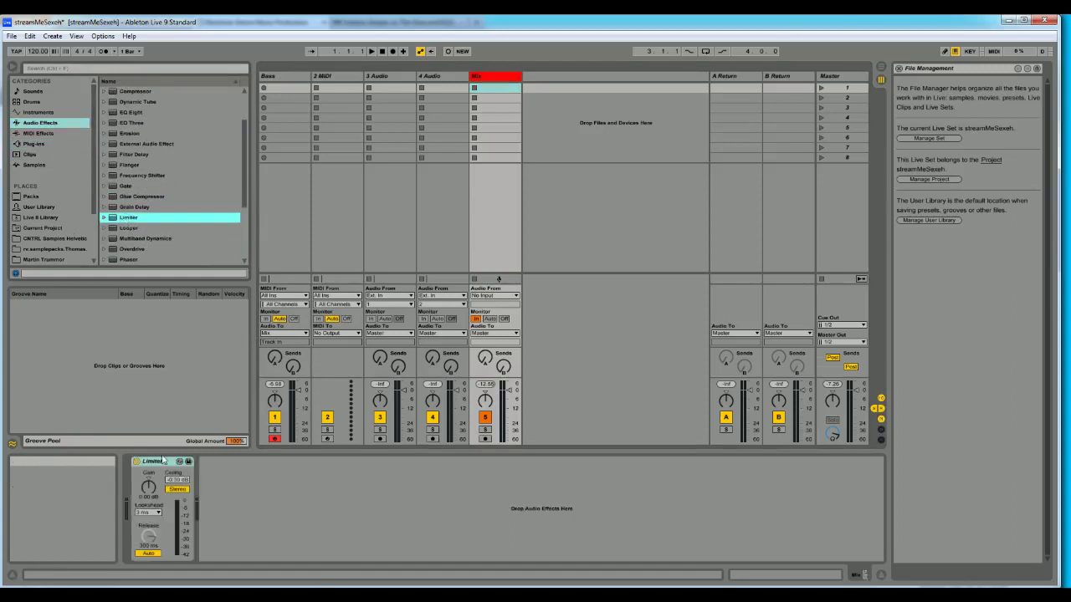
pyautogui.click(163, 463)
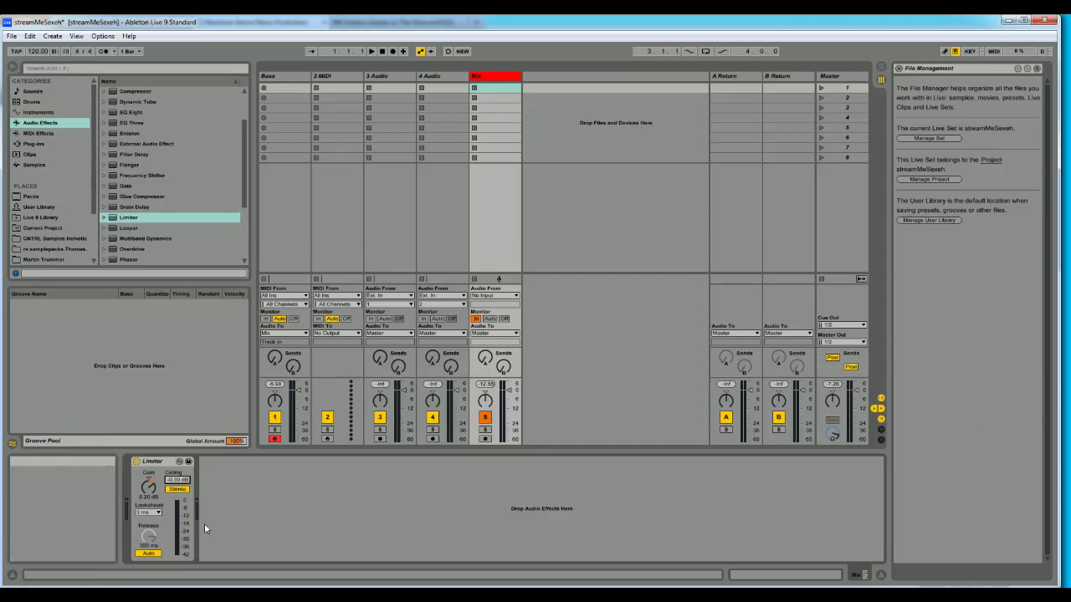
pyautogui.moveTo(177, 480); pyautogui.dragTo(177, 490)
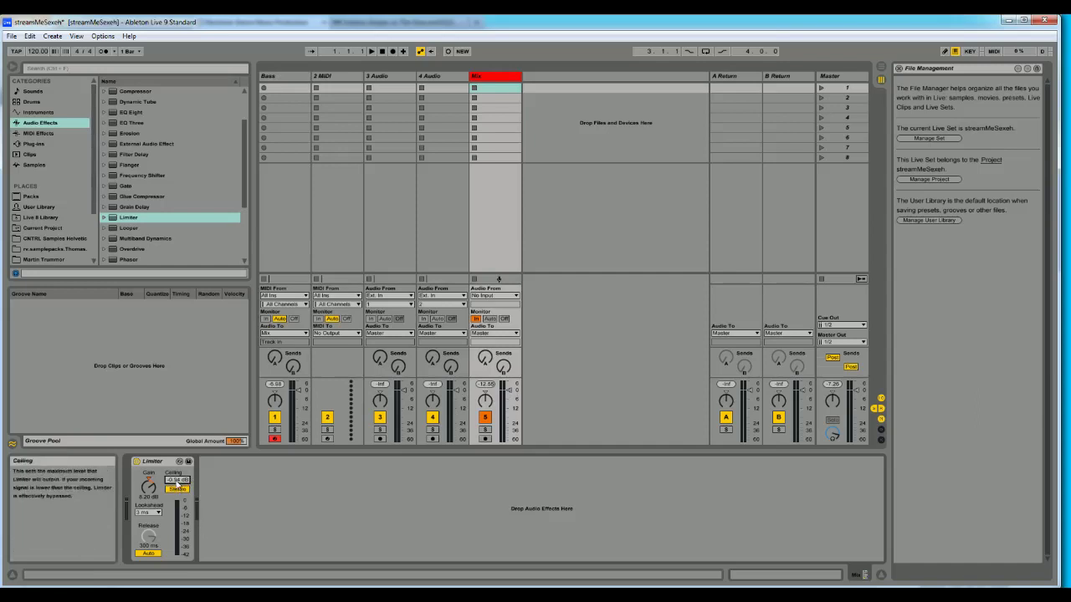
# Reset the Limiter ceiling to 0 dB, boost its gain, and lower Bass to about -22 dB
pyautogui.press('Delete')
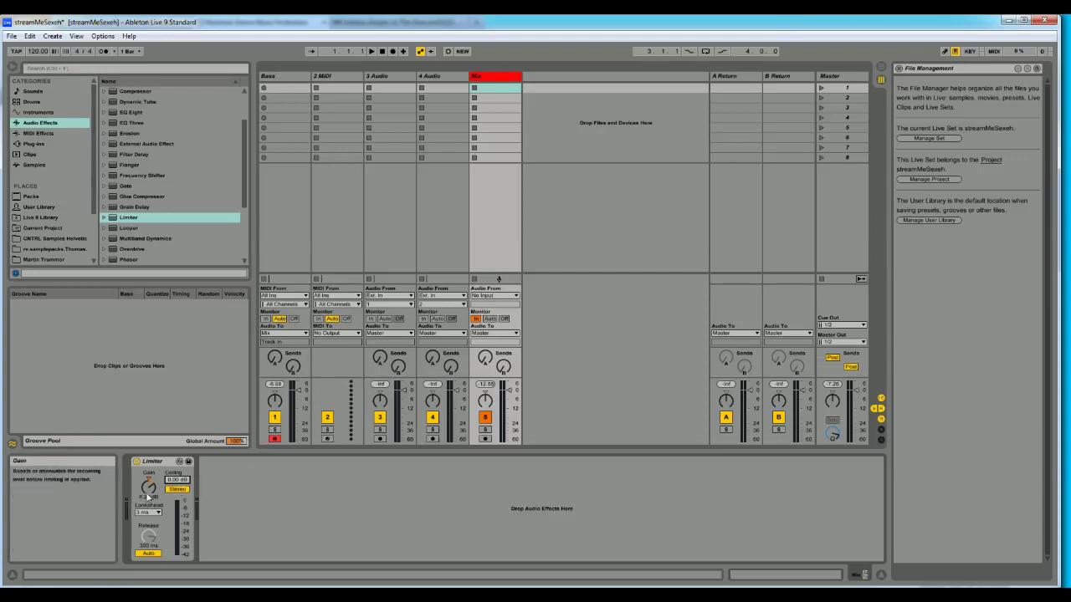
pyautogui.moveTo(149, 497); pyautogui.dragTo(151, 490)
pyautogui.moveTo(152, 490); pyautogui.dragTo(152, 488)
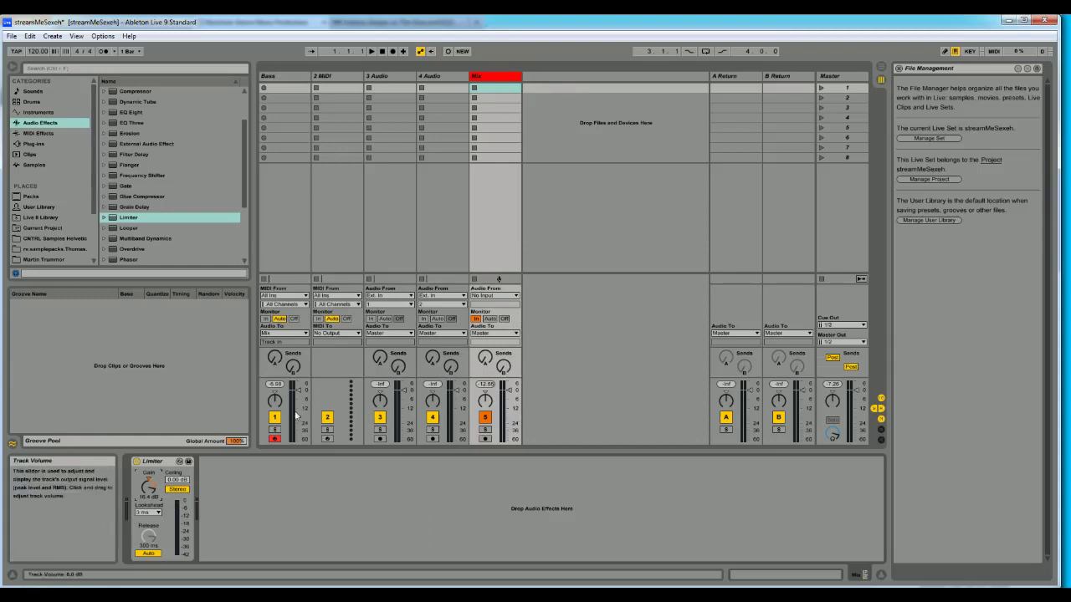
pyautogui.moveTo(295, 413); pyautogui.dragTo(299, 421)
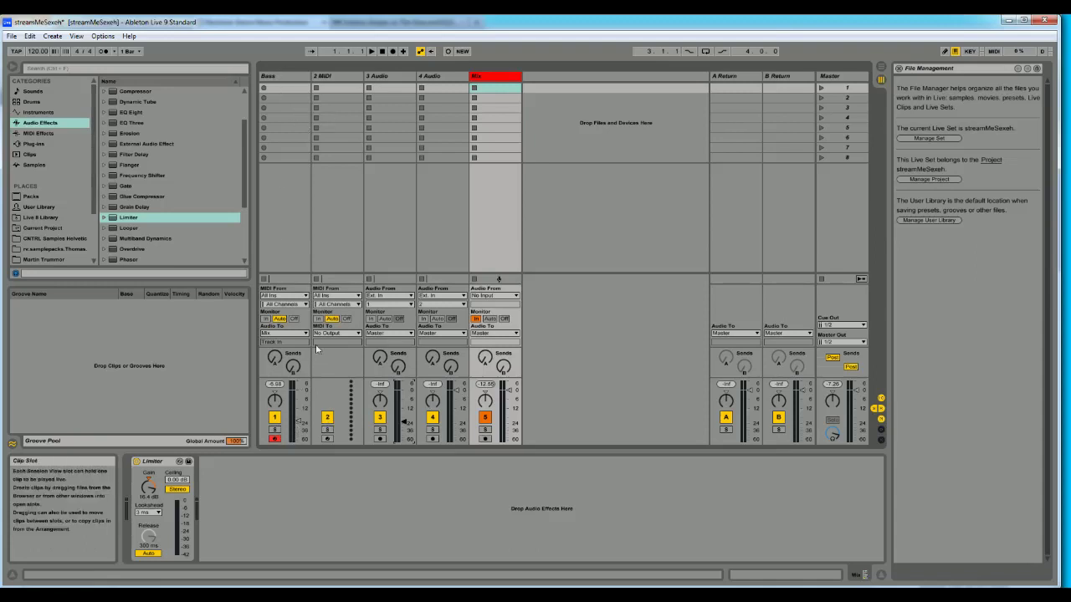
# Lower the Bass track's volume further
pyautogui.click(302, 426)
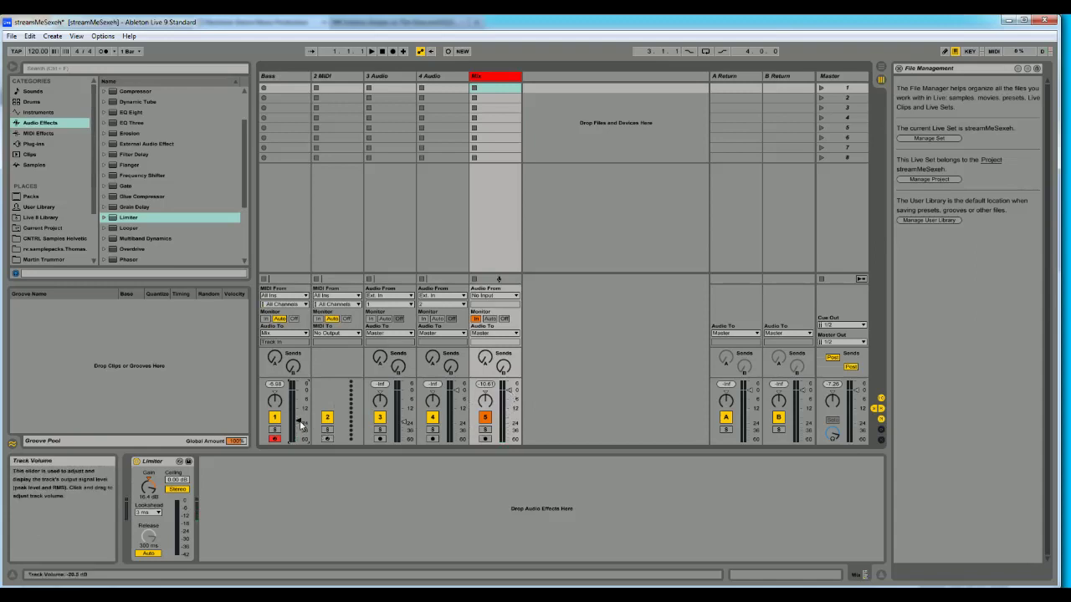
pyautogui.moveTo(300, 424); pyautogui.dragTo(300, 428)
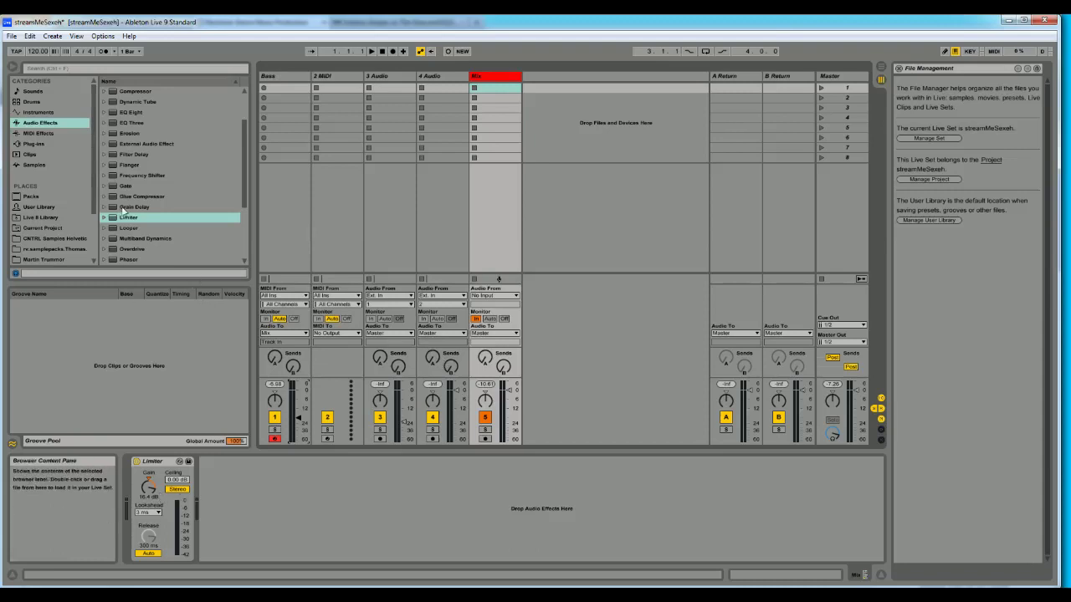
# Drop the Foobend preset before the Limiter and toggle its Multiband Dynamics off to compare
pyautogui.click(39, 208)
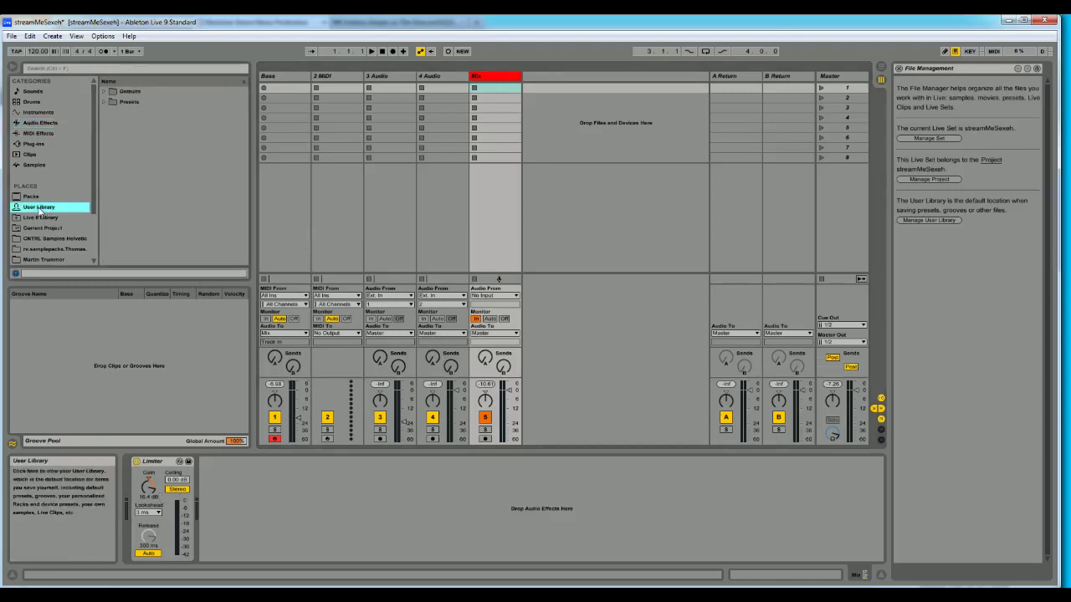
pyautogui.click(104, 102)
pyautogui.press('Right')
pyautogui.press('Down')
pyautogui.press('Right')
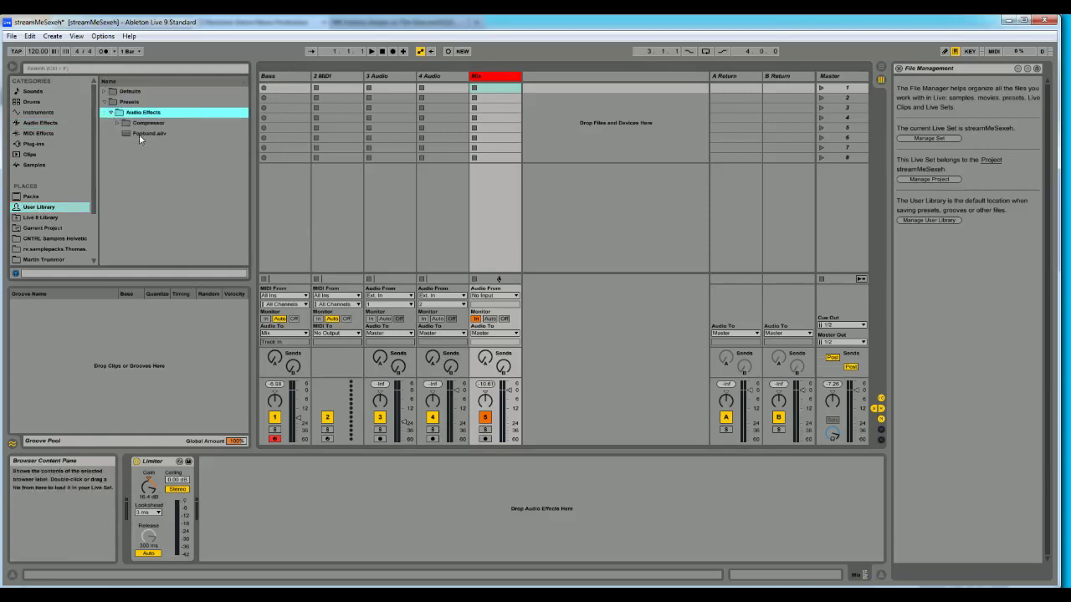
pyautogui.moveTo(140, 134); pyautogui.dragTo(134, 502)
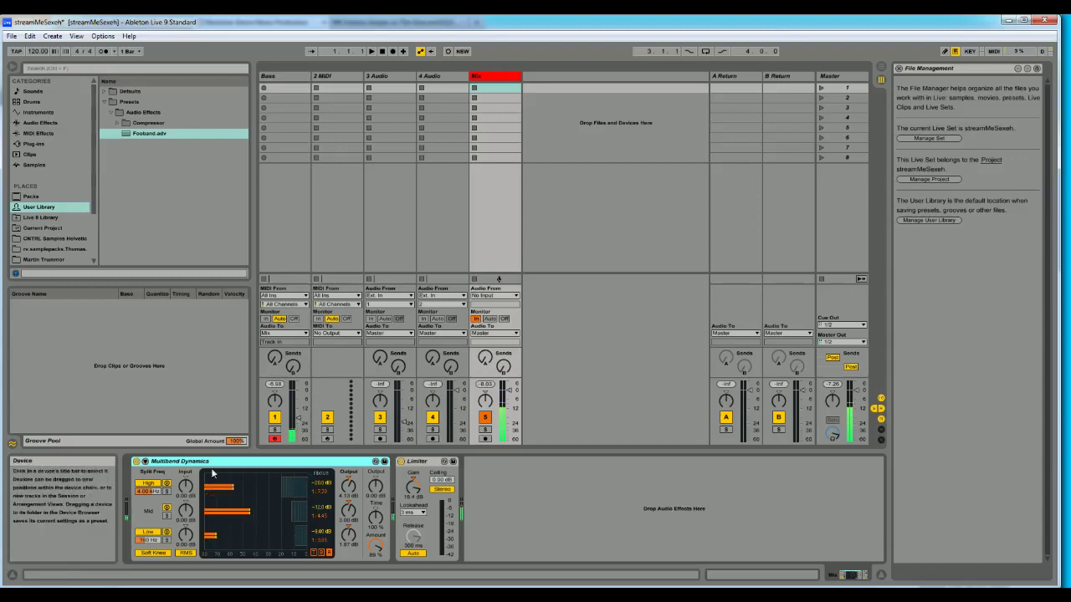
pyautogui.click(136, 462)
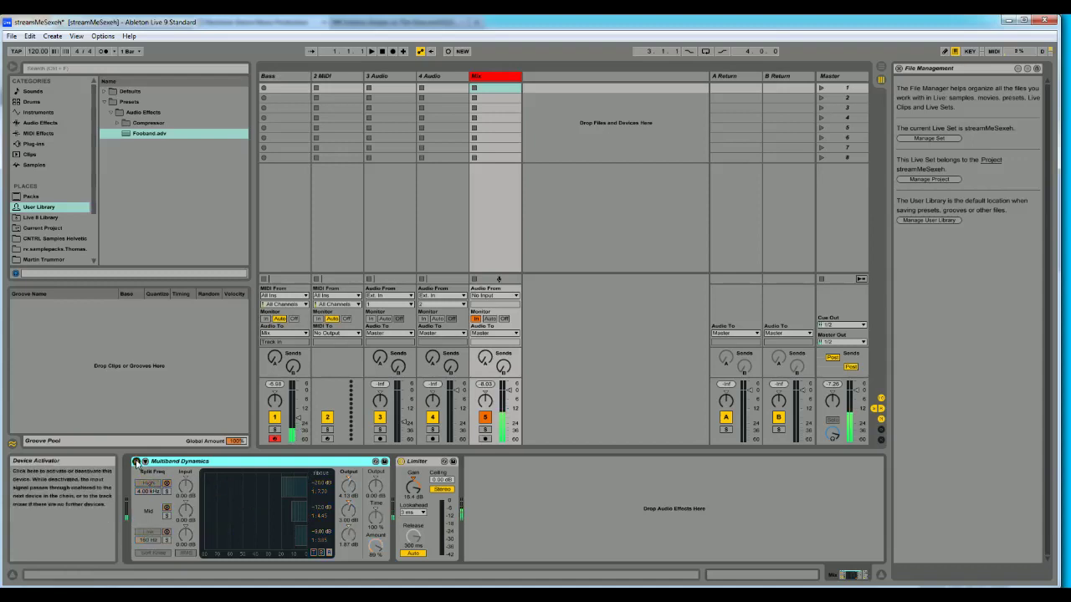
pyautogui.click(137, 461)
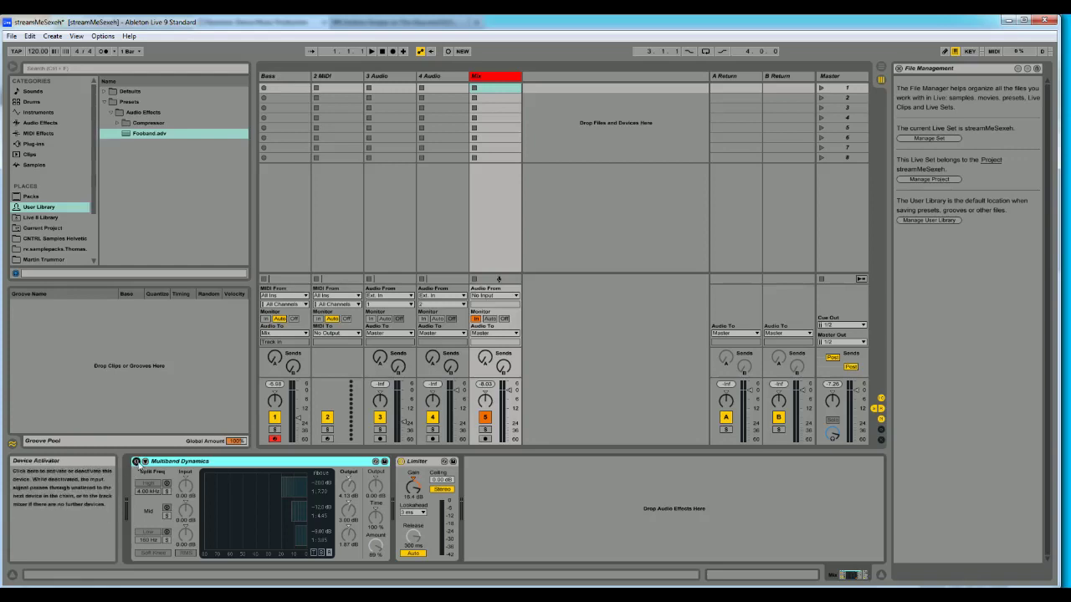
# Switch Multiband Dynamics back on and insert a flat EQ Eight before the Limiter
pyautogui.click(136, 461)
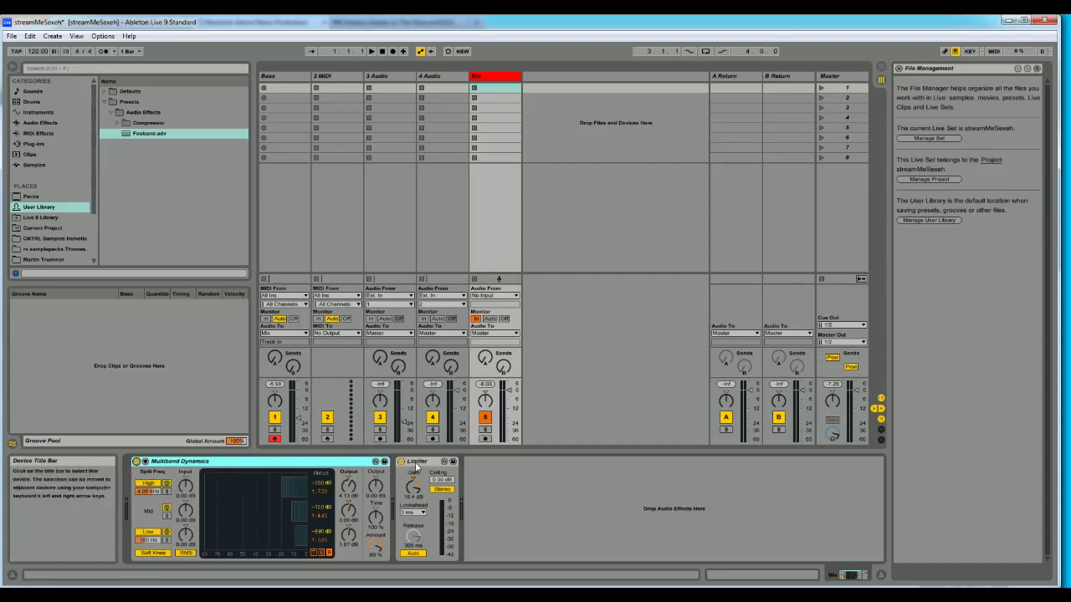
pyautogui.click(46, 124)
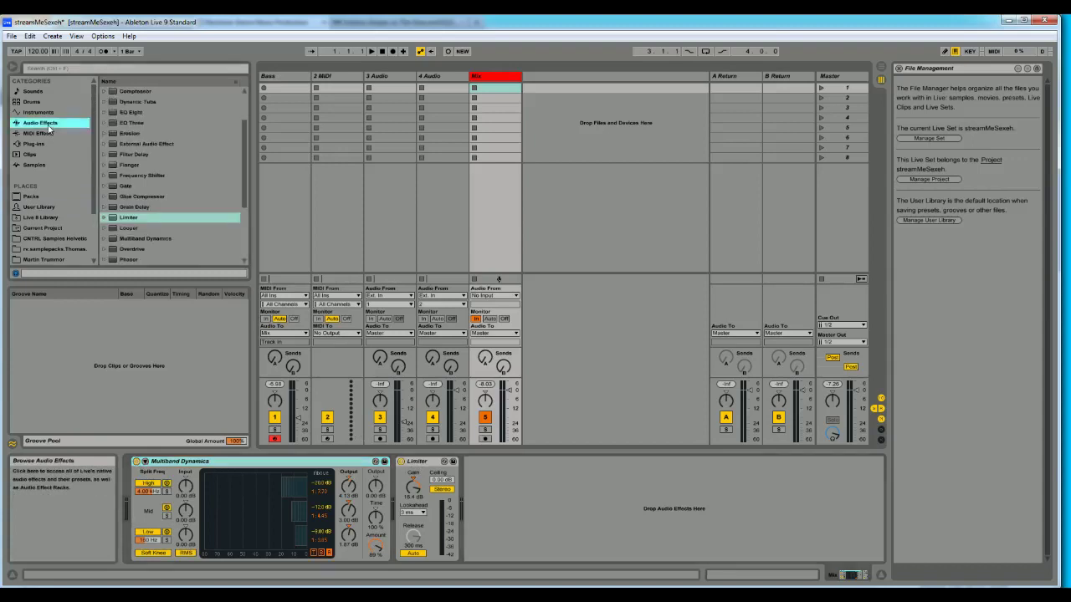
pyautogui.click(132, 113)
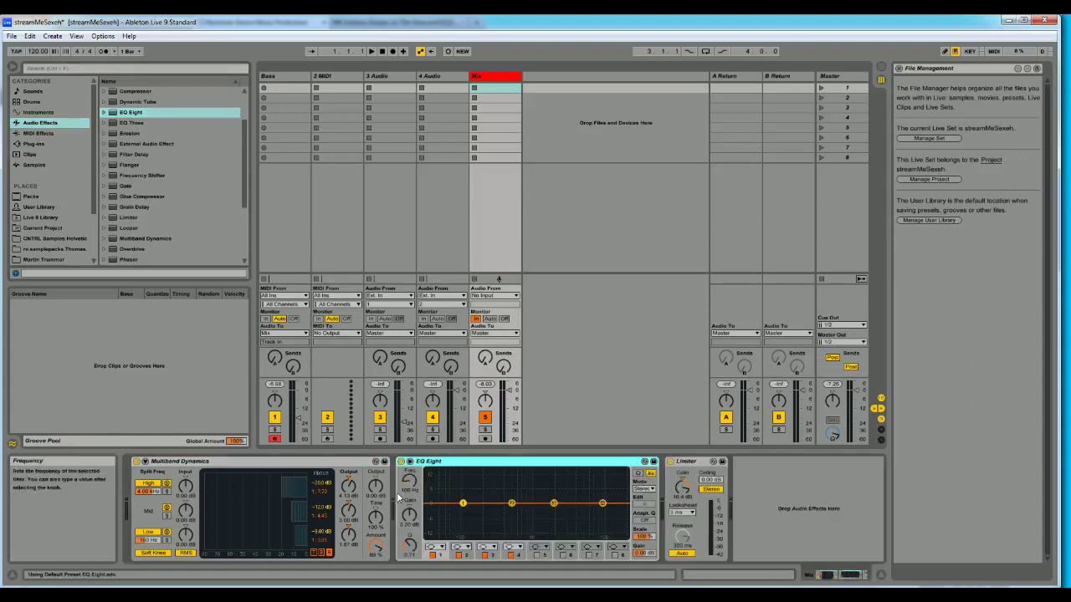
pyautogui.press('Return')
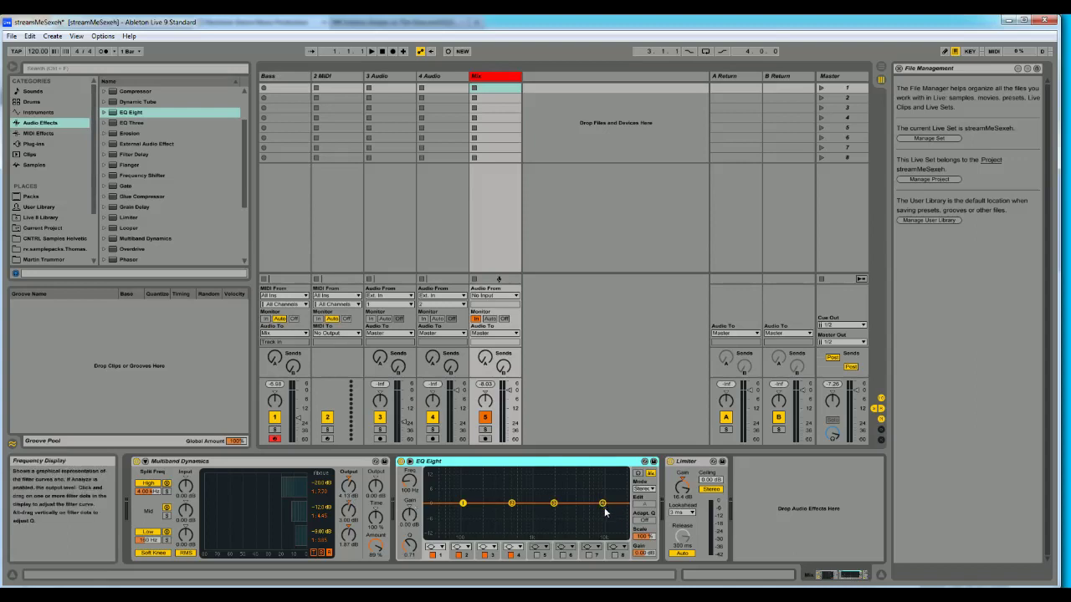
pyautogui.moveTo(606, 512); pyautogui.dragTo(604, 500)
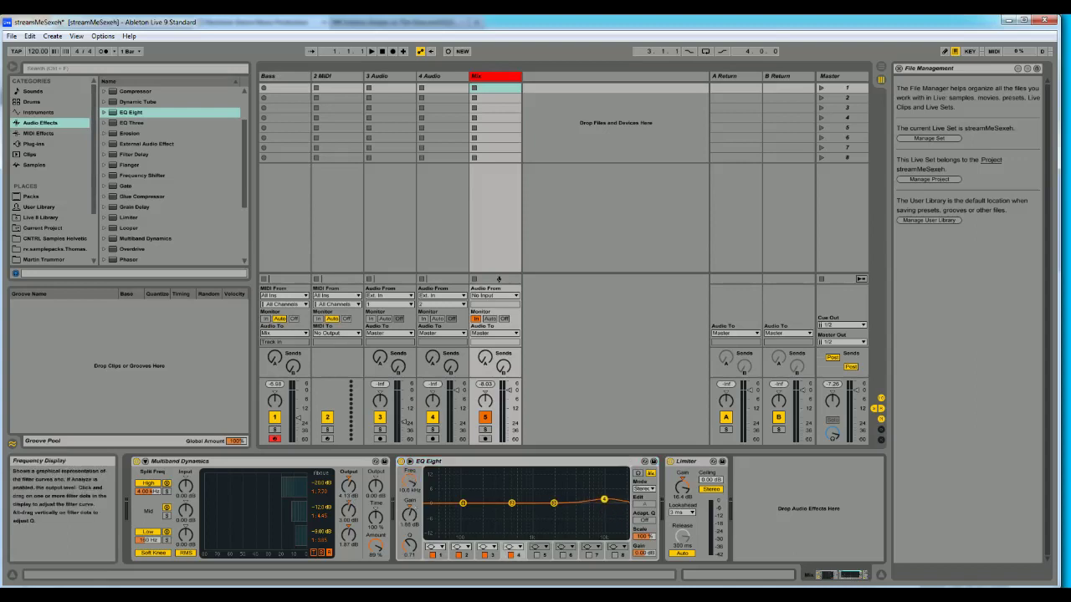
# Set EQ Eight band 4 to a high shelf boosted to about 18.7 kHz, +3.5 dB
pyautogui.click(518, 549)
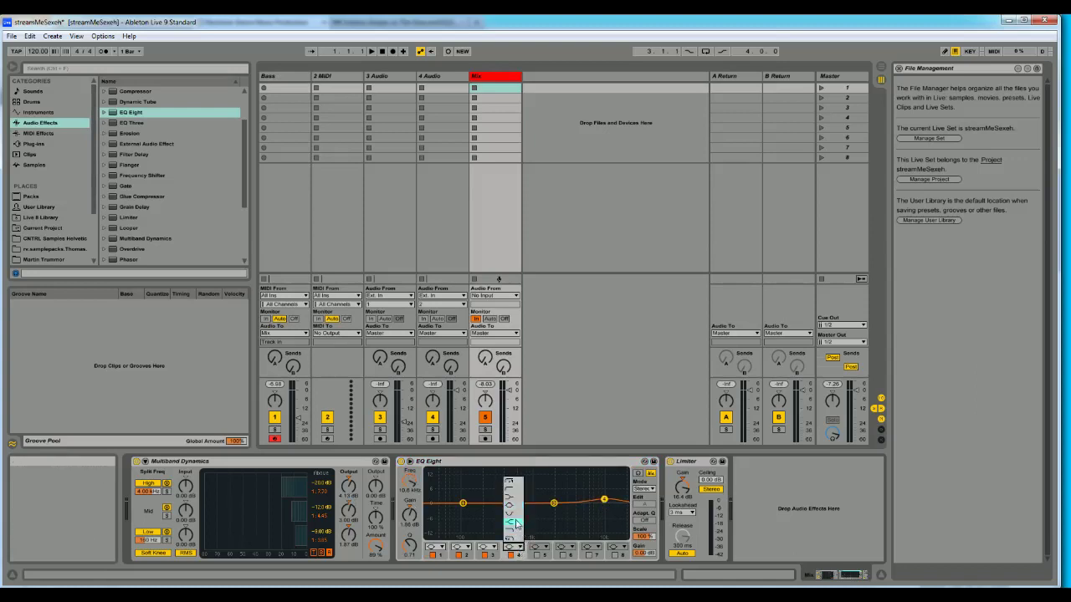
pyautogui.click(512, 524)
pyautogui.moveTo(609, 505); pyautogui.dragTo(611, 504)
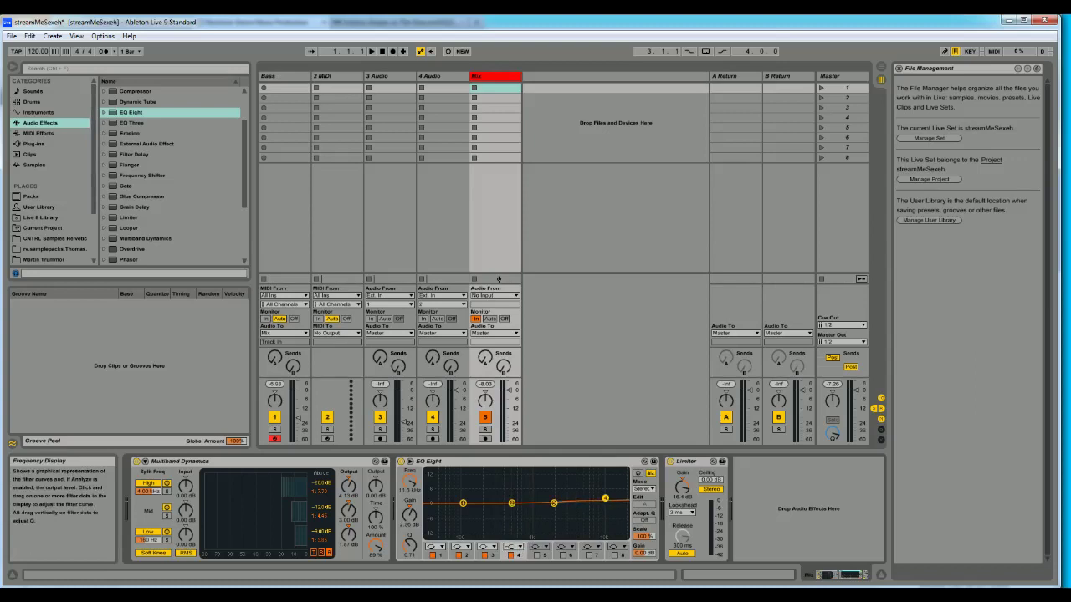
pyautogui.click(516, 550)
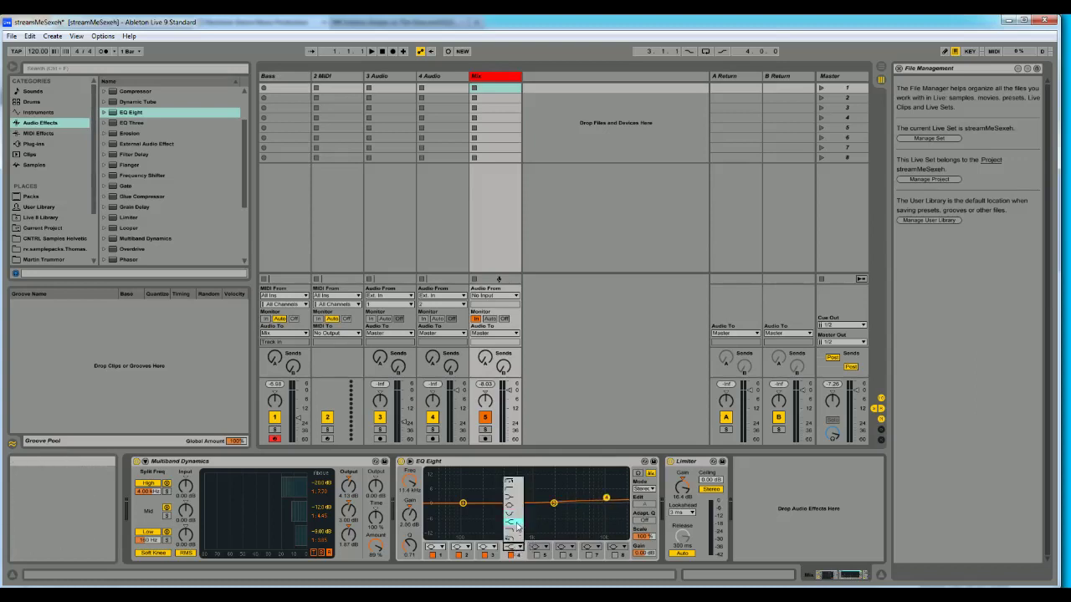
pyautogui.click(515, 525)
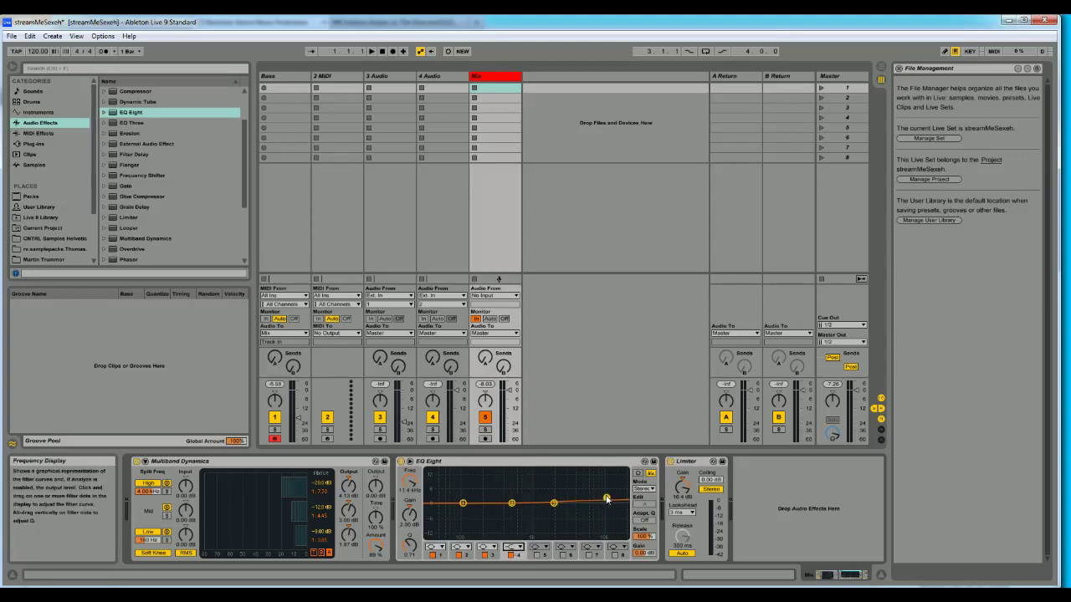
pyautogui.moveTo(606, 499); pyautogui.dragTo(621, 496)
# Dip band 3 around 4 kHz, then bring it back near flat gain
pyautogui.moveTo(553, 503); pyautogui.dragTo(577, 506)
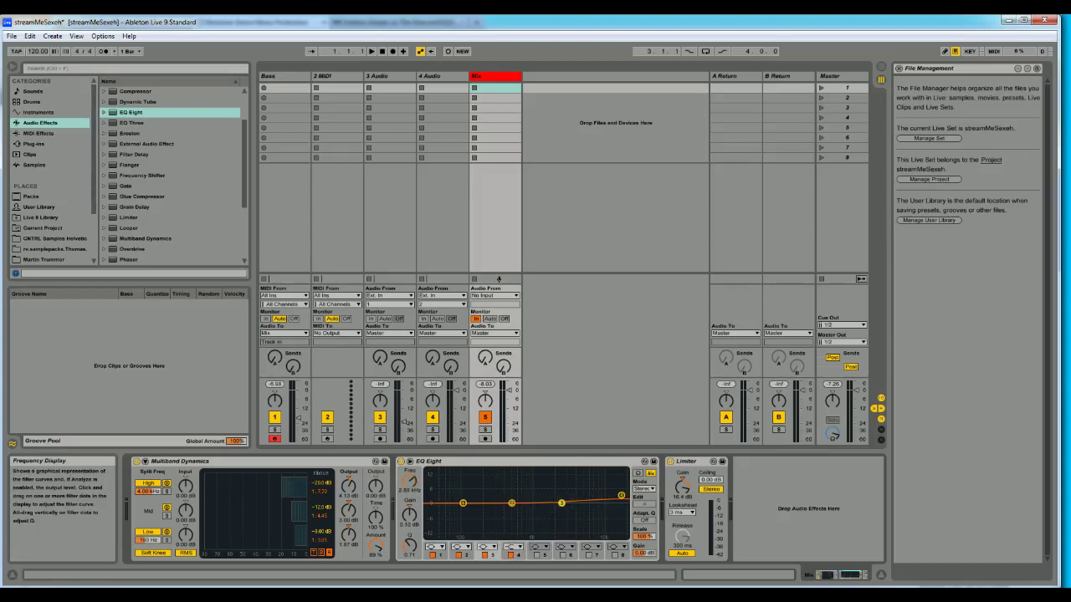
pyautogui.moveTo(577, 506); pyautogui.dragTo(580, 503)
pyautogui.click(621, 496)
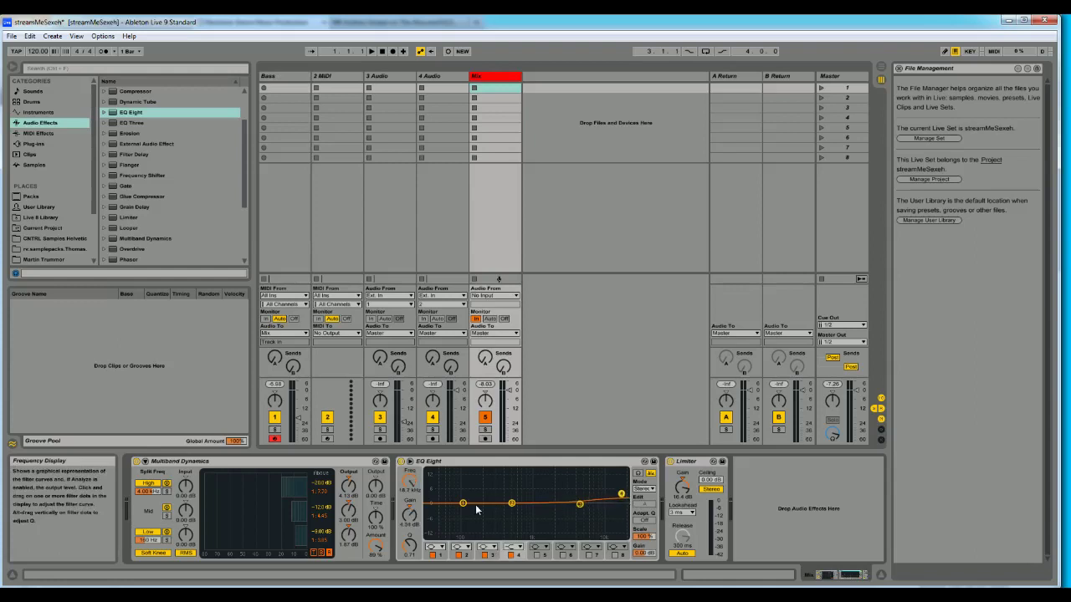
# Change band 1's filter type and cut it about 2 dB near 83 Hz
pyautogui.moveTo(463, 503); pyautogui.dragTo(458, 503)
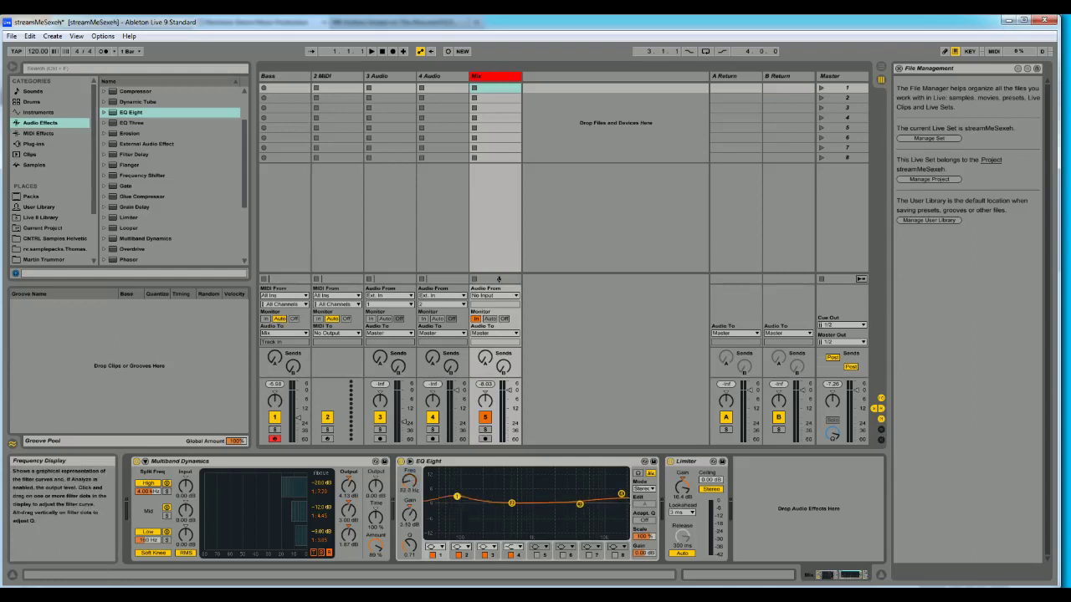
pyautogui.click(437, 547)
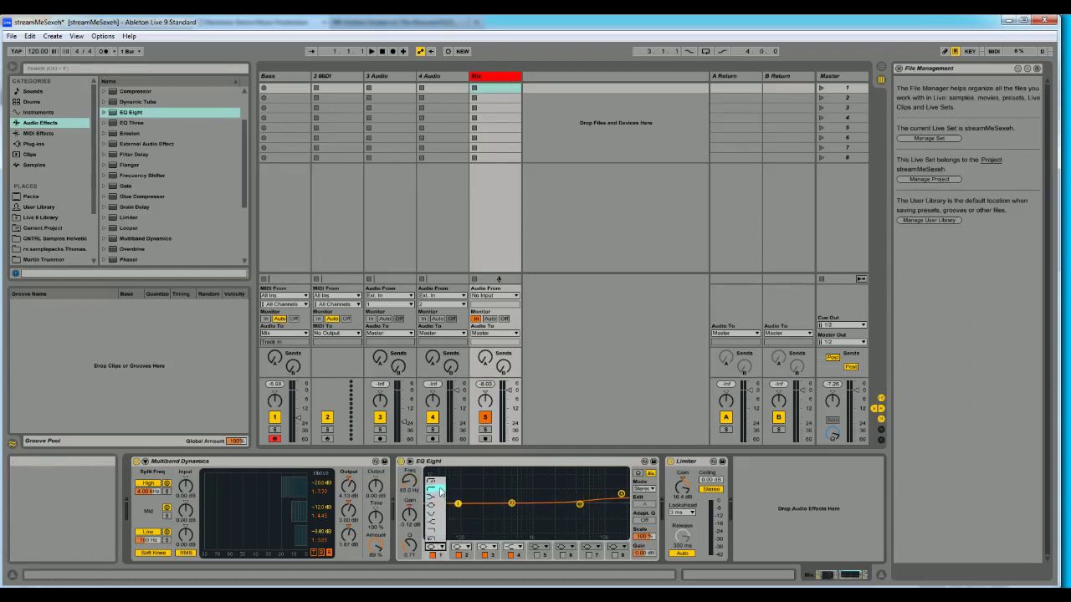
pyautogui.click(437, 502)
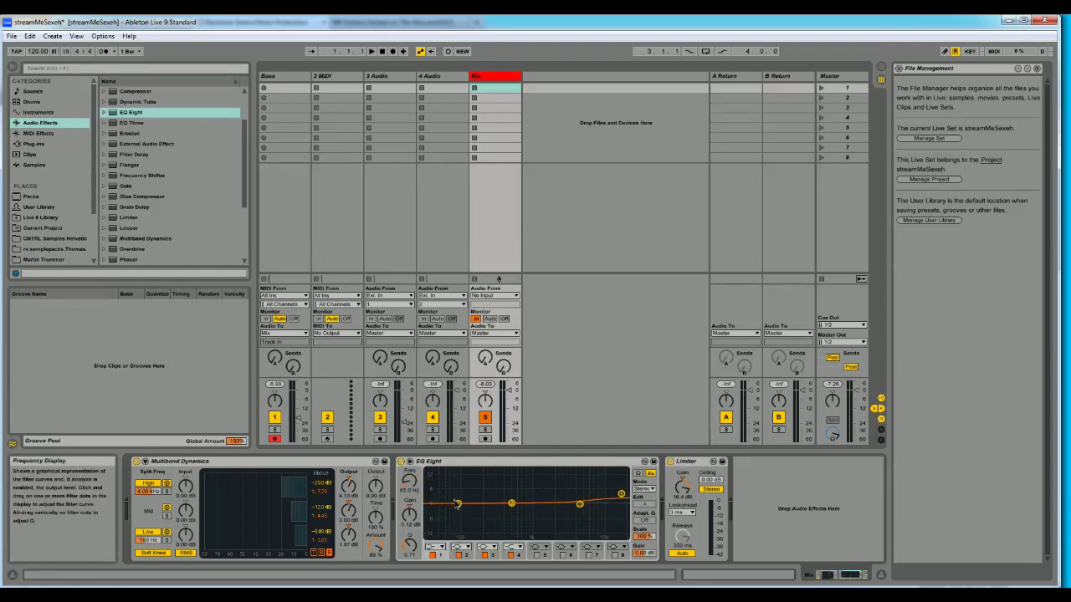
pyautogui.moveTo(457, 504); pyautogui.dragTo(459, 510)
# Select EQ Eight and open its device context menu twice, closing it without choosing anything
pyautogui.click(477, 464)
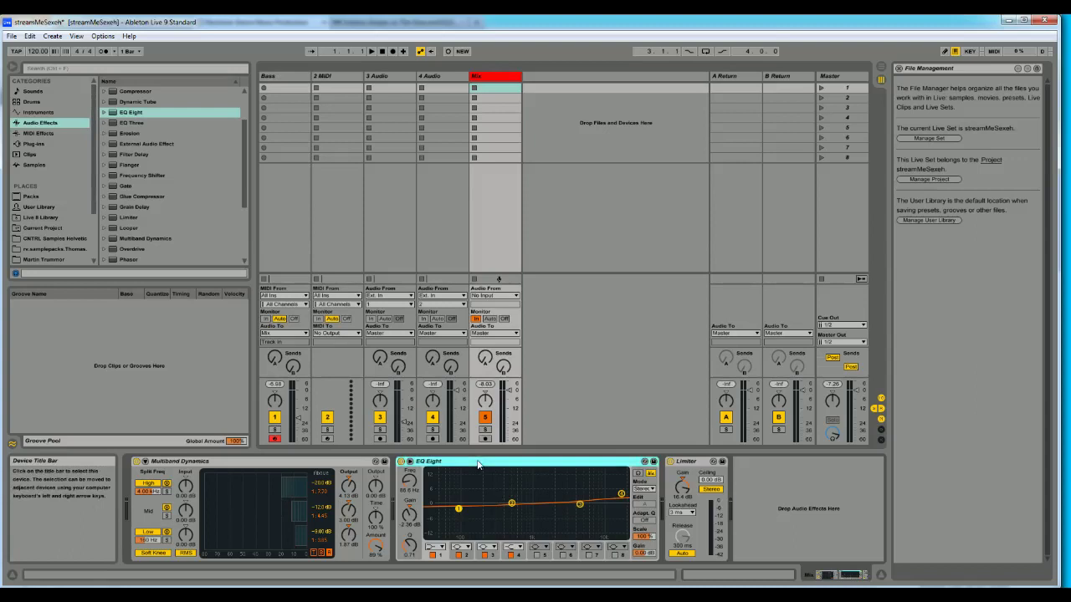
pyautogui.rightClick(478, 466)
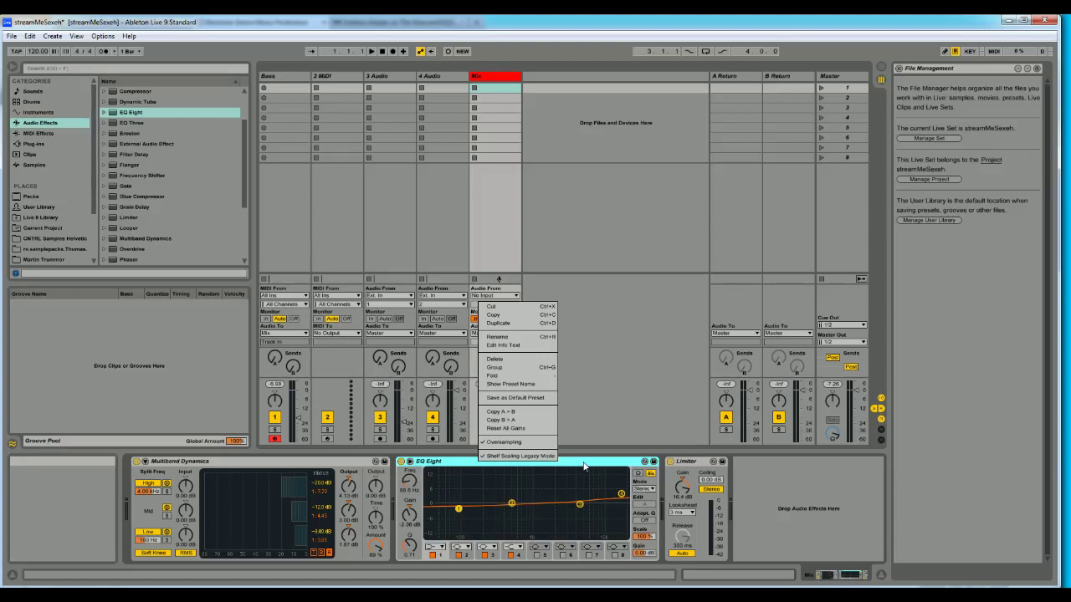
pyautogui.click(584, 464)
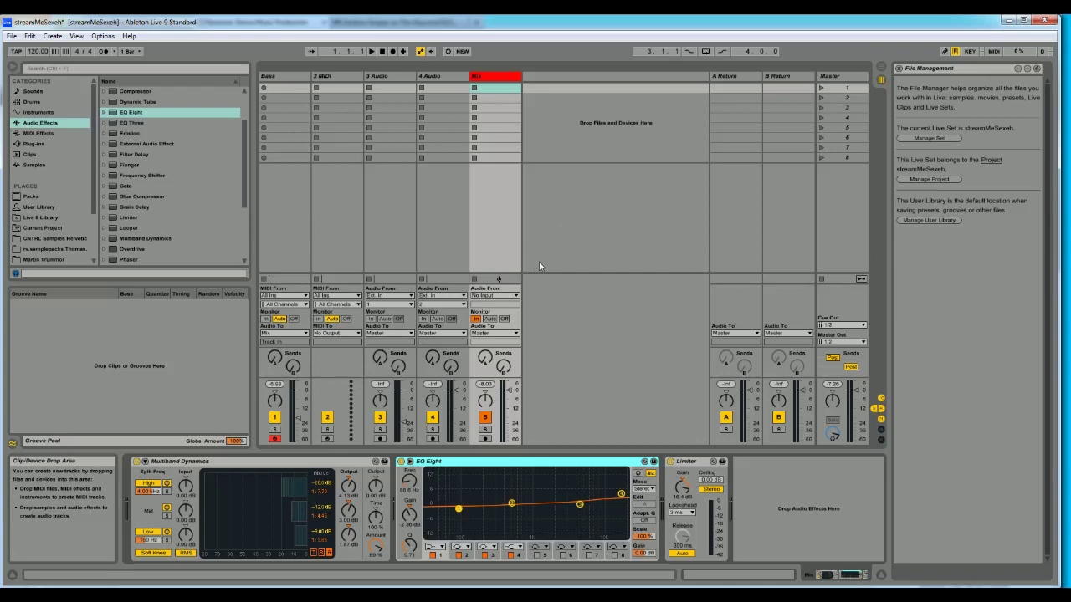
pyautogui.rightClick(518, 465)
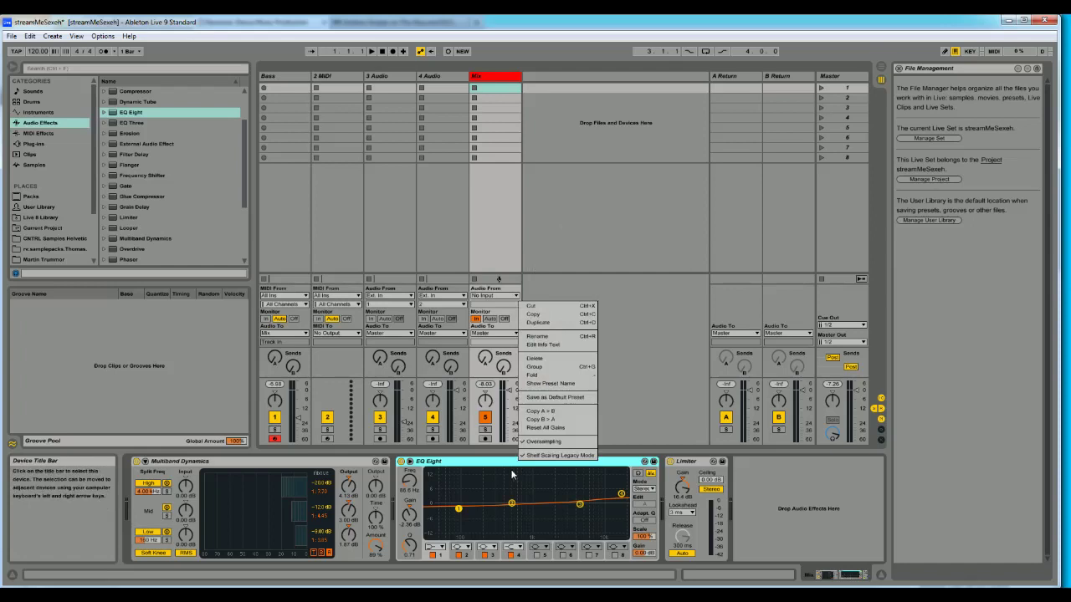
pyautogui.click(500, 464)
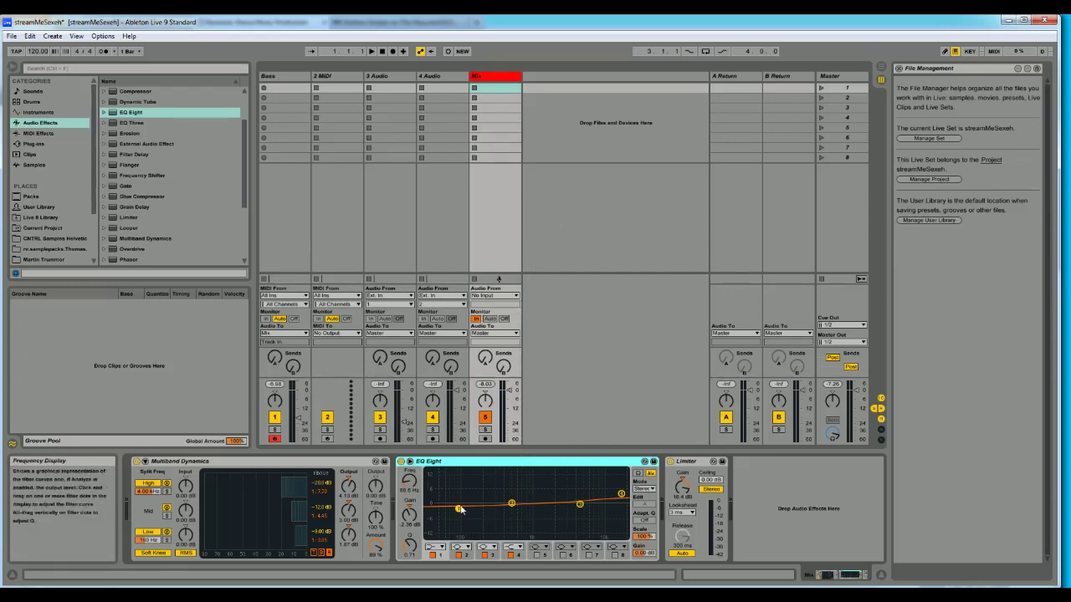
# Move EQ bands: band 1 to 75 Hz/-3.6 dB, band 2 to 144 Hz, band 3 to 4.25 kHz
pyautogui.moveTo(461, 510); pyautogui.dragTo(478, 505)
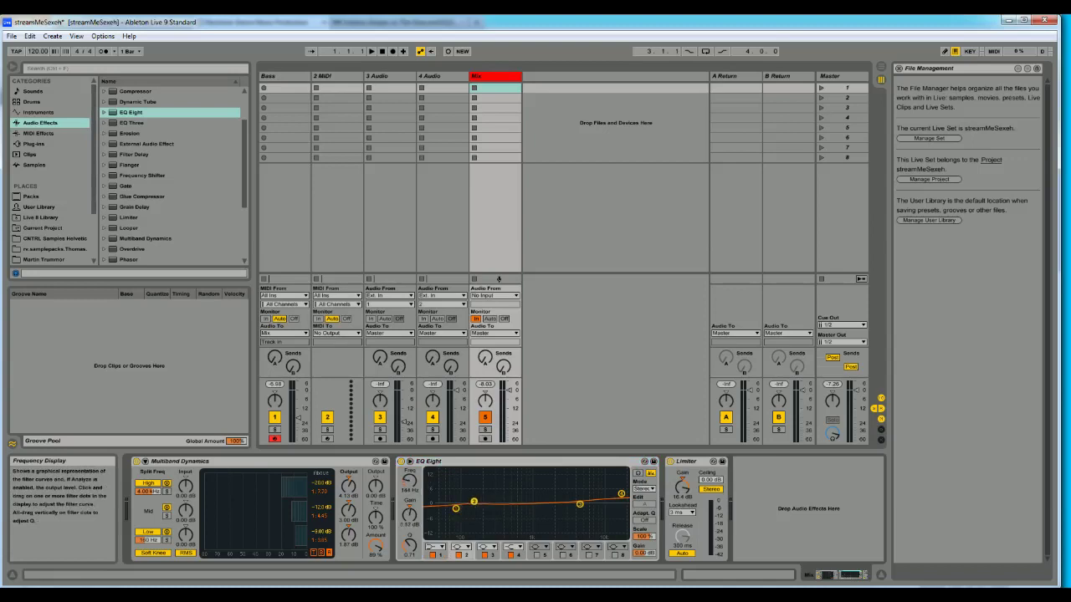
pyautogui.moveTo(476, 501); pyautogui.dragTo(476, 505)
pyautogui.moveTo(622, 497); pyautogui.dragTo(587, 506)
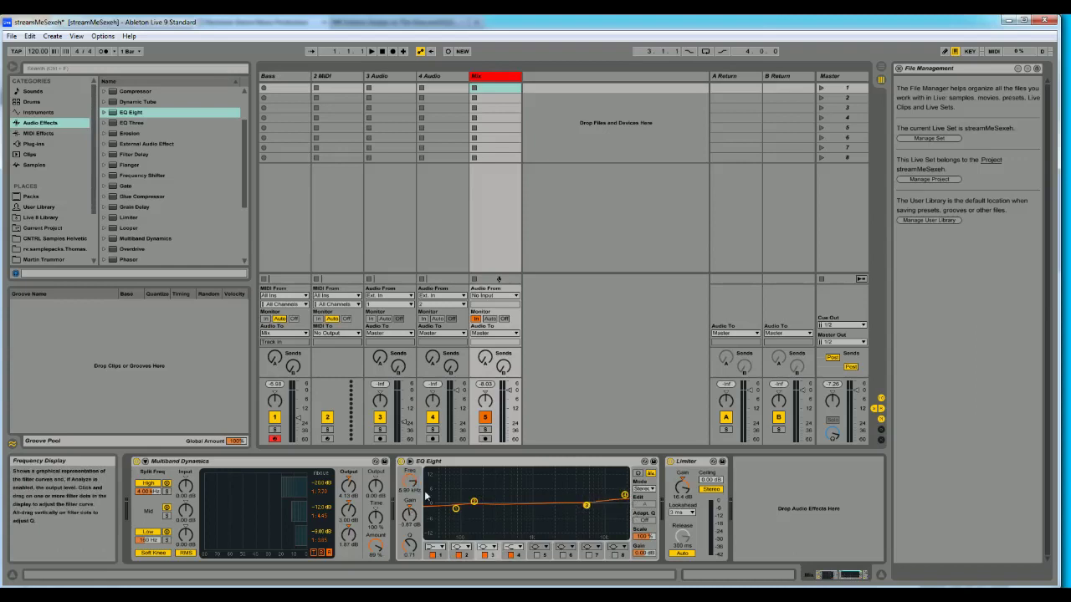
pyautogui.moveTo(459, 512); pyautogui.dragTo(474, 499)
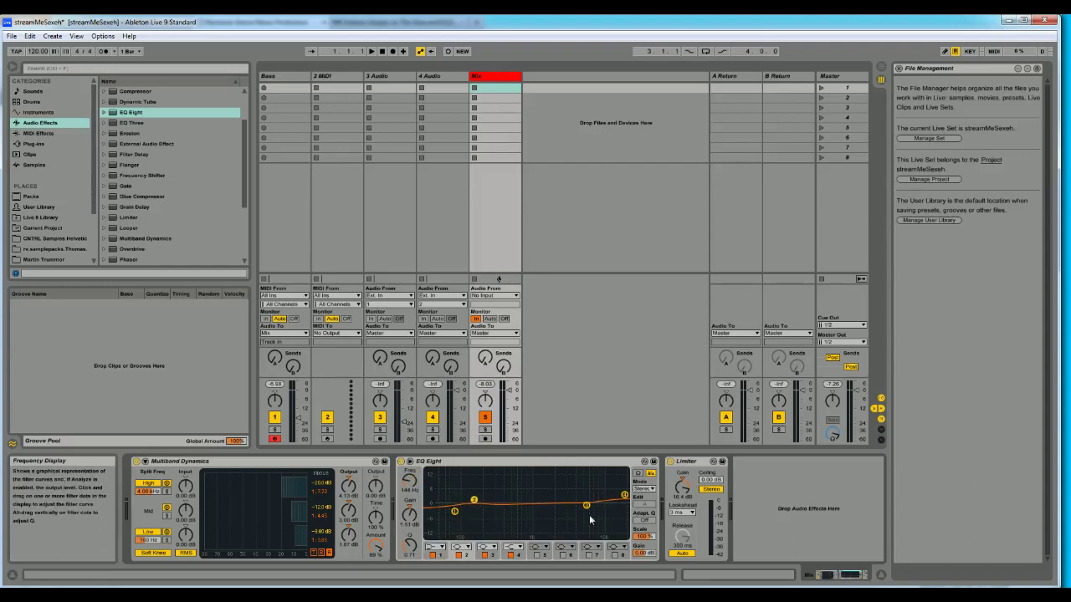
pyautogui.moveTo(587, 505); pyautogui.dragTo(577, 505)
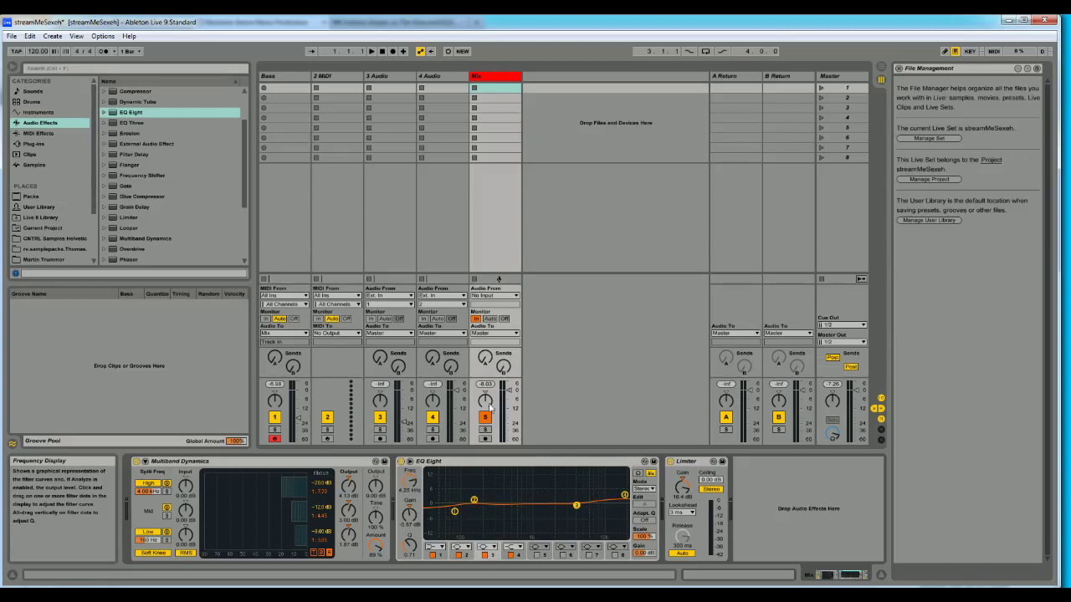
pyautogui.click(246, 189)
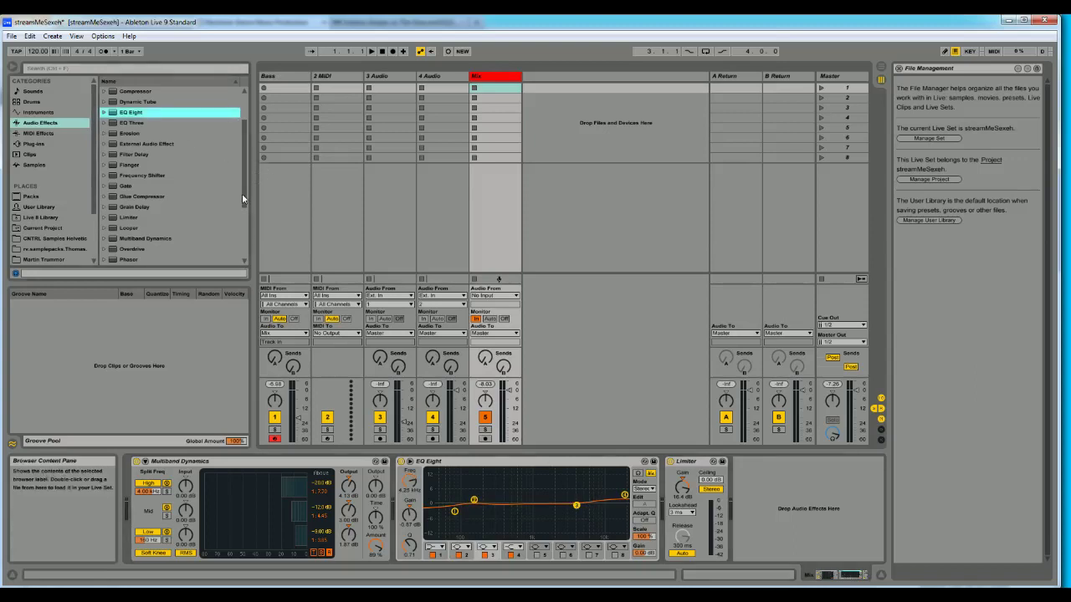
# Insert Utility from Audio Effects between EQ Eight and Limiter, keeping its width at 100%
pyautogui.moveTo(242, 199); pyautogui.dragTo(250, 262)
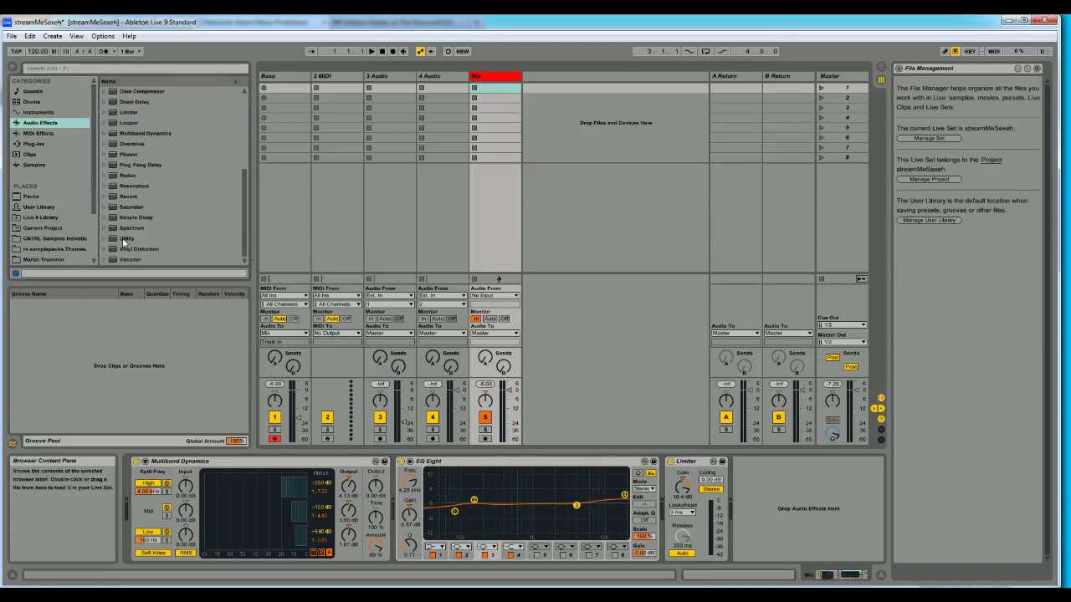
pyautogui.moveTo(124, 242); pyautogui.dragTo(666, 487)
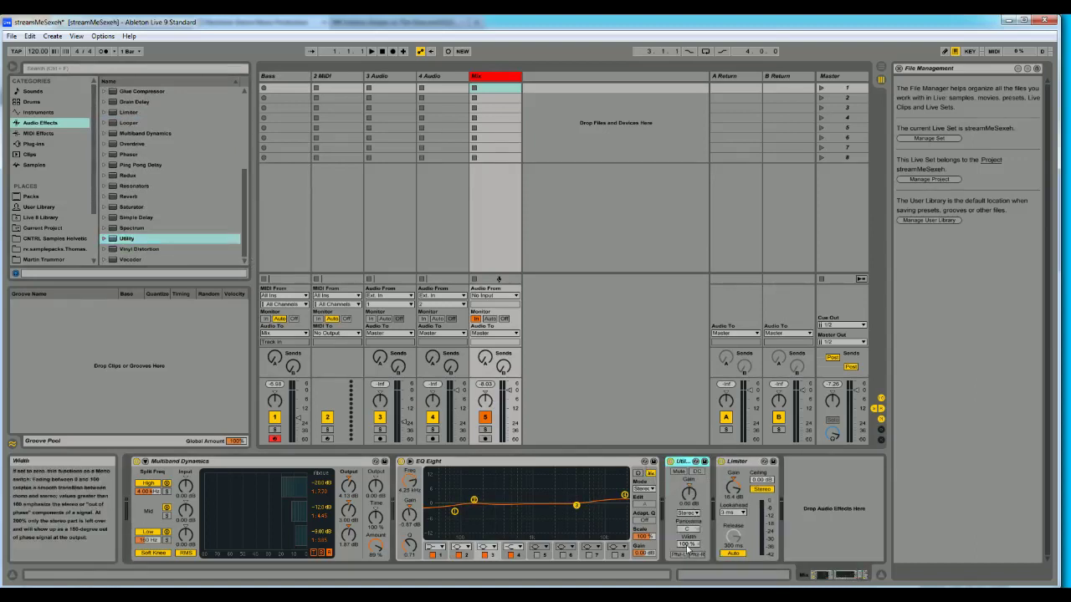
pyautogui.moveTo(688, 544); pyautogui.dragTo(688, 542)
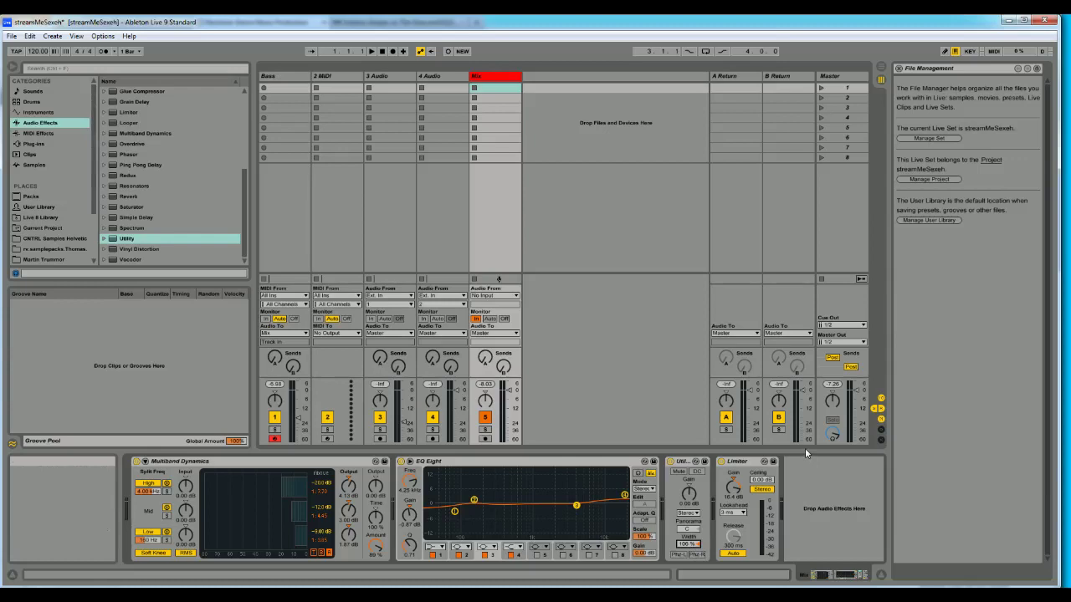
pyautogui.click(250, 466)
# Group Multiband Dynamics, EQ Eight, Utility and Limiter into an Audio Effect Rack
pyautogui.keyDown('shift'); pyautogui.click(737, 463); pyautogui.keyUp('shift')
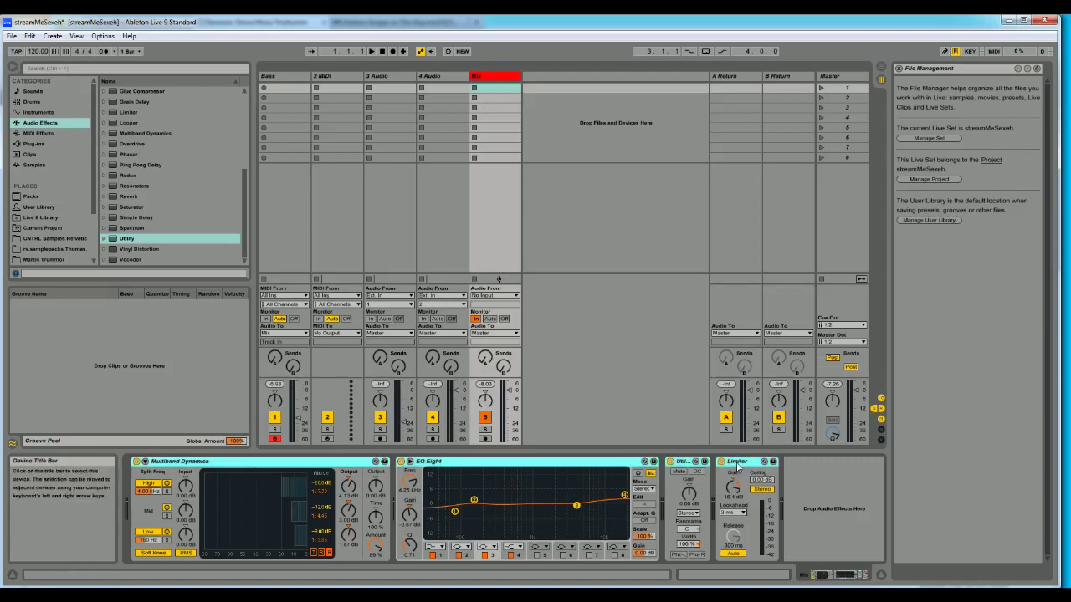
pyautogui.rightClick(737, 464)
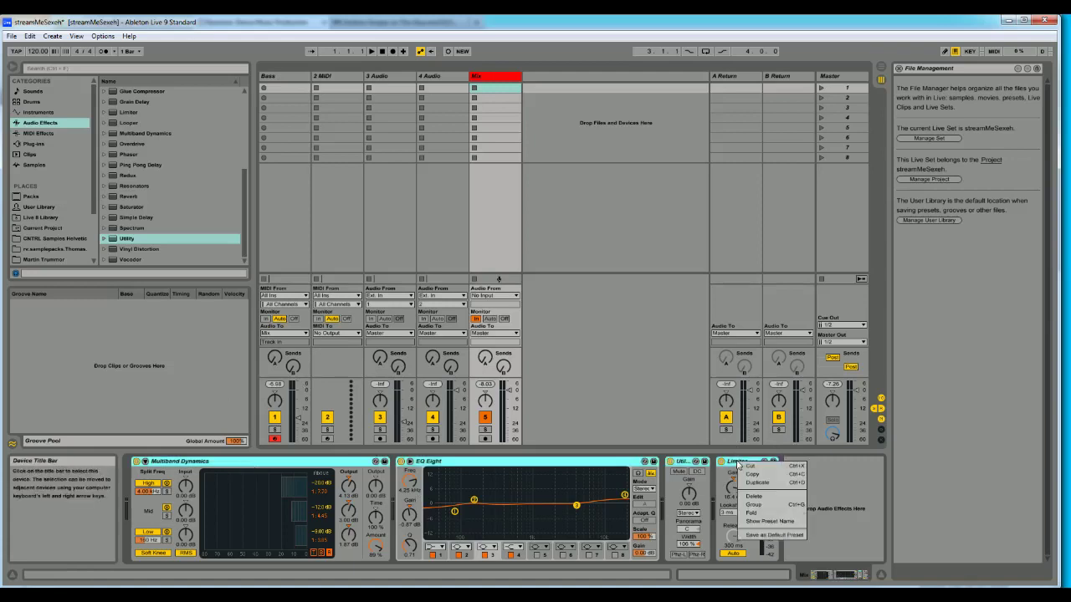
pyautogui.click(769, 504)
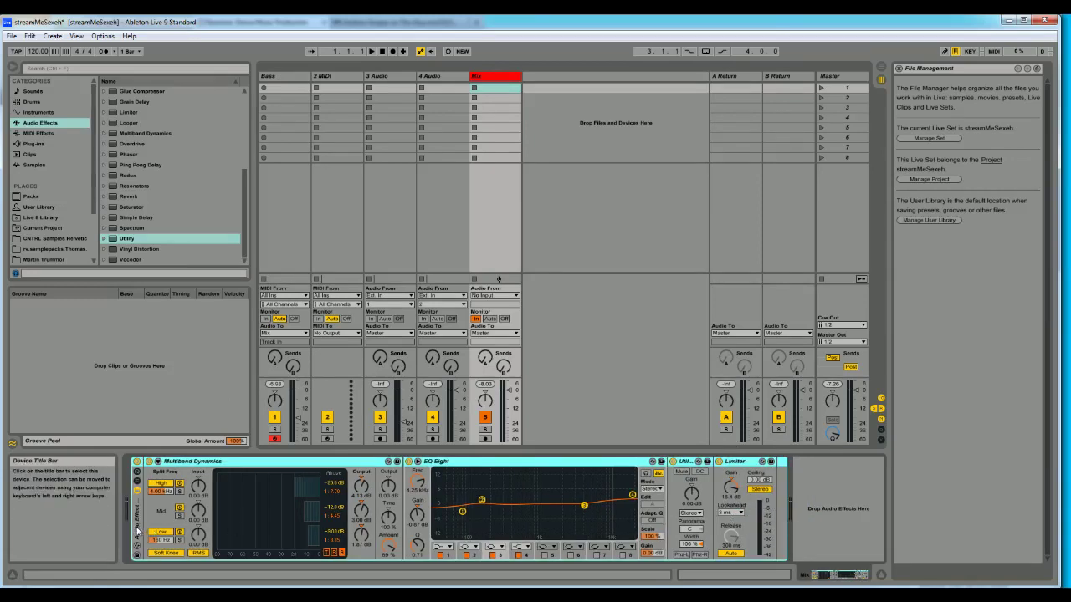
# Show and hide the rack's chain list and macros, then switch the rack off
pyautogui.click(138, 490)
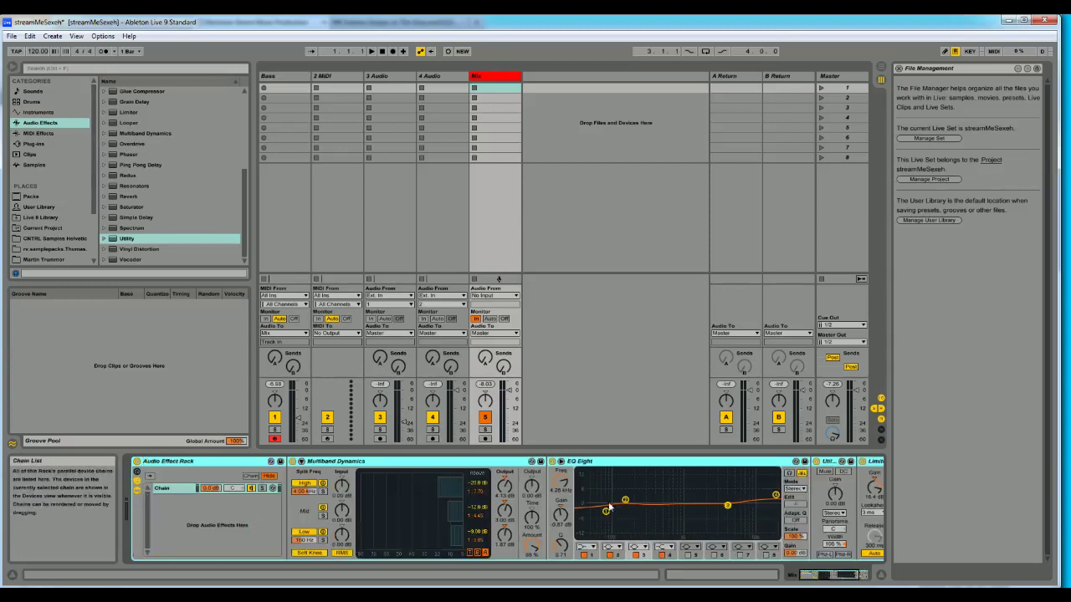
pyautogui.click(137, 473)
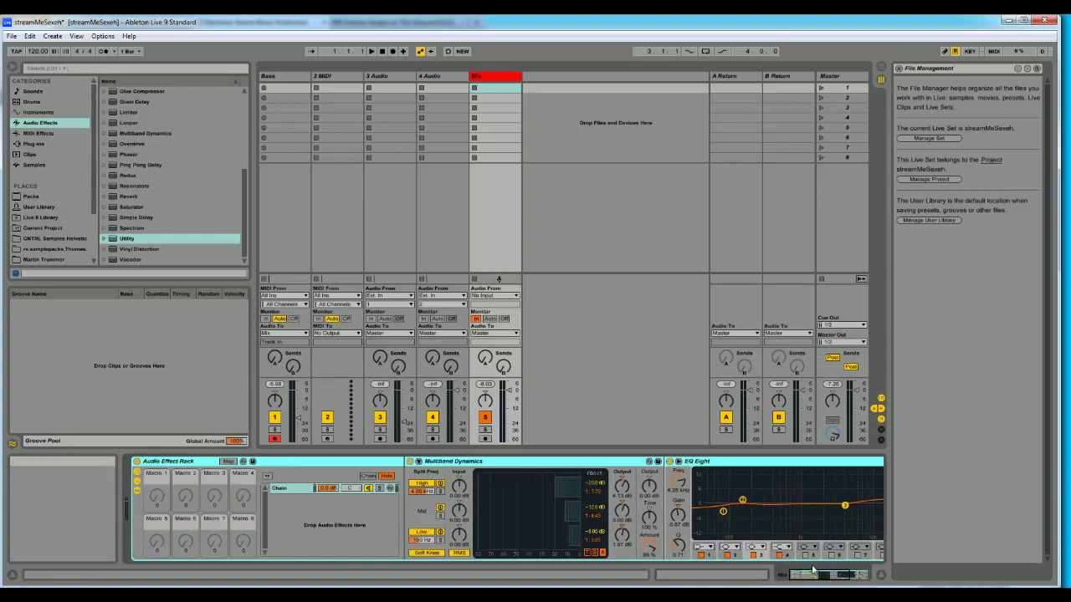
pyautogui.click(137, 484)
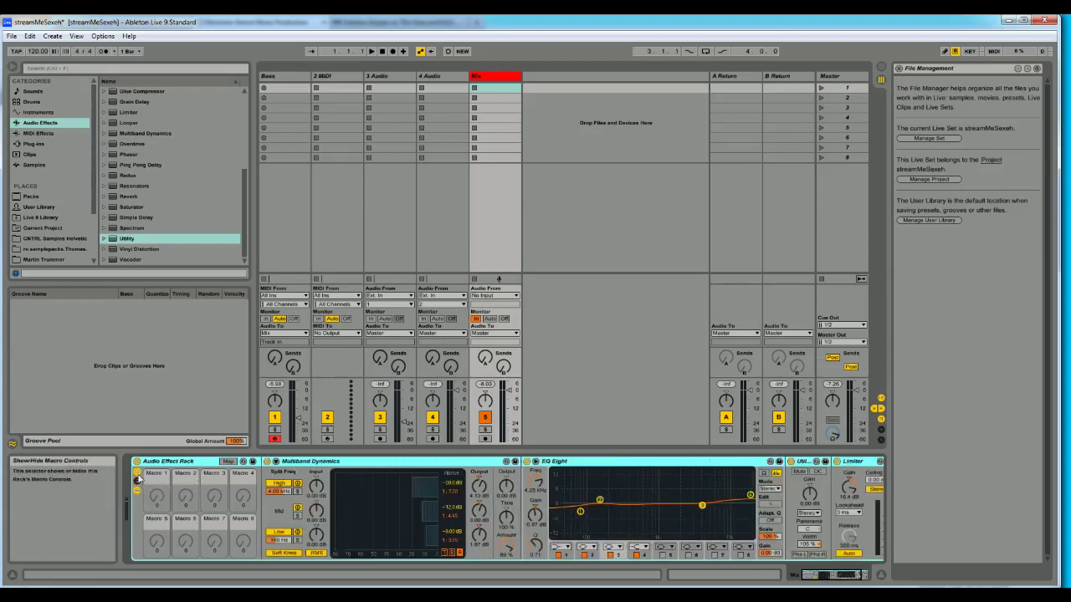
pyautogui.click(138, 474)
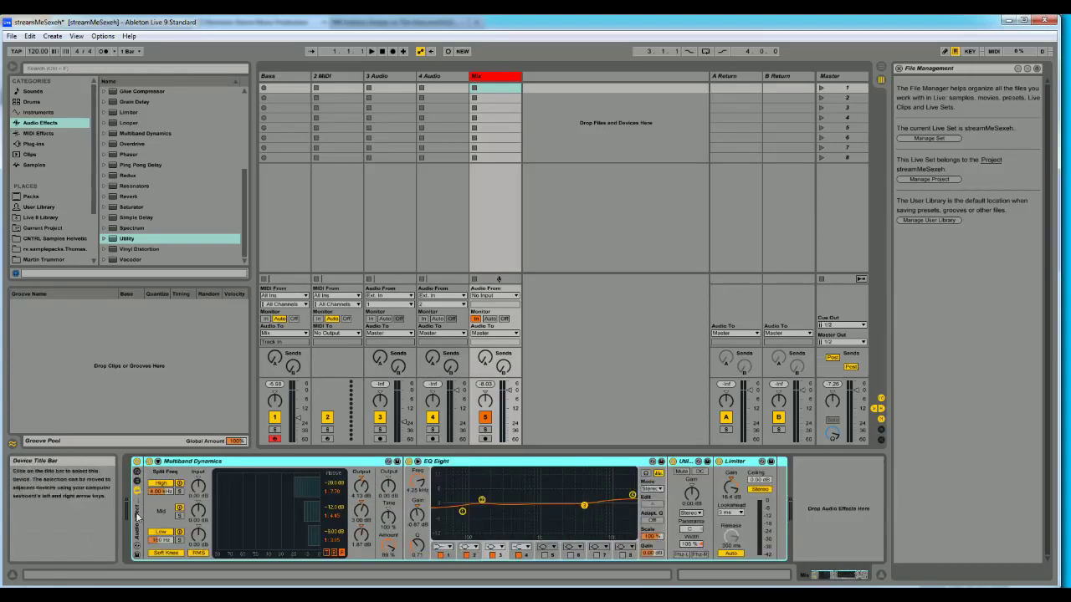
pyautogui.click(138, 462)
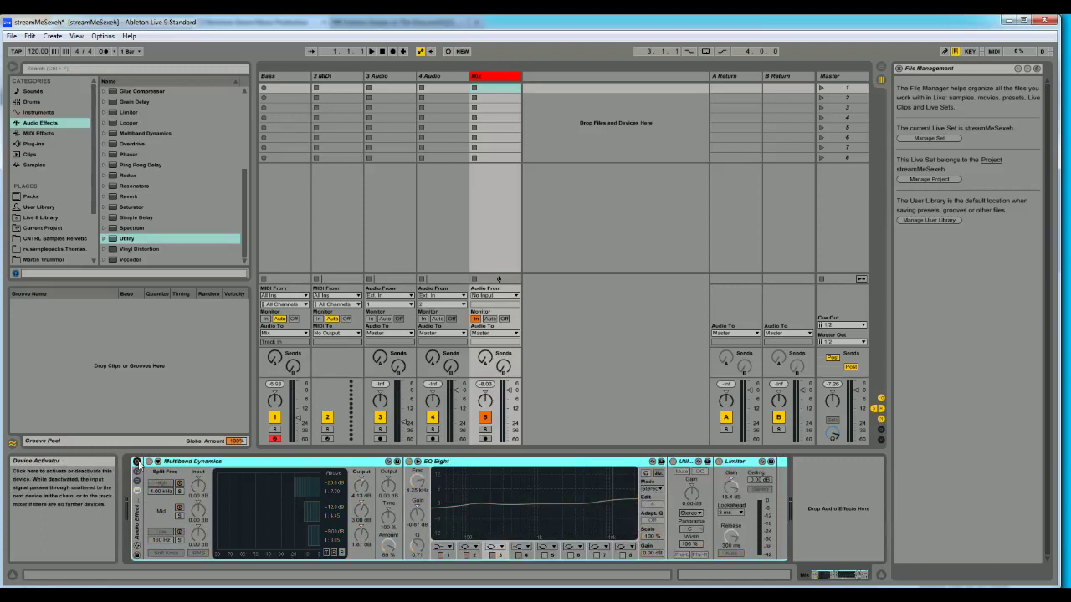
# Toggle the Audio Effect Rack on, off, and on again to A/B the processing
pyautogui.click(137, 461)
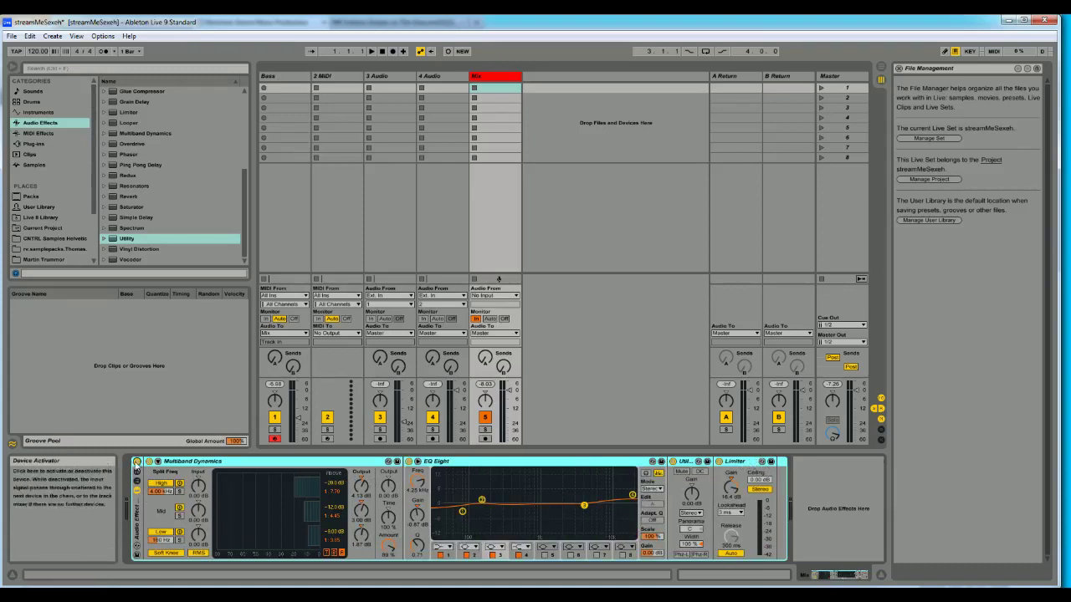
pyautogui.click(136, 463)
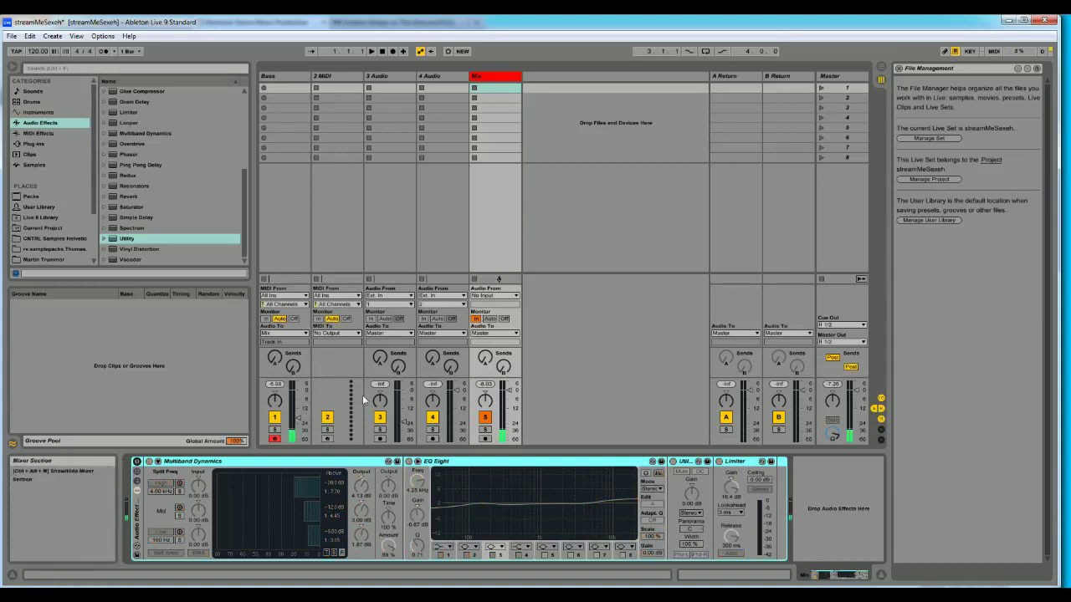
pyautogui.click(136, 463)
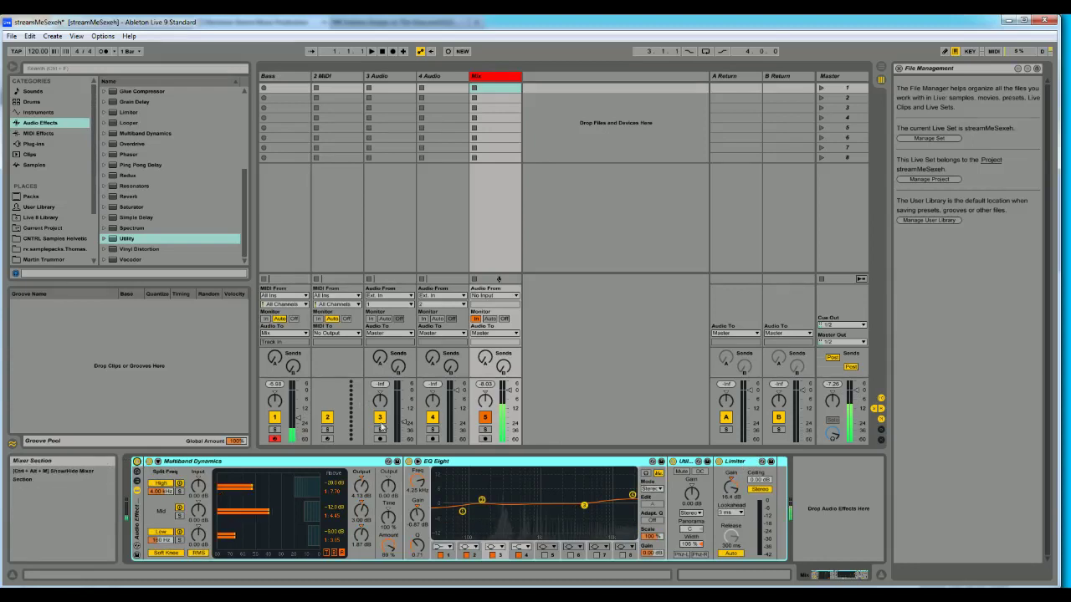